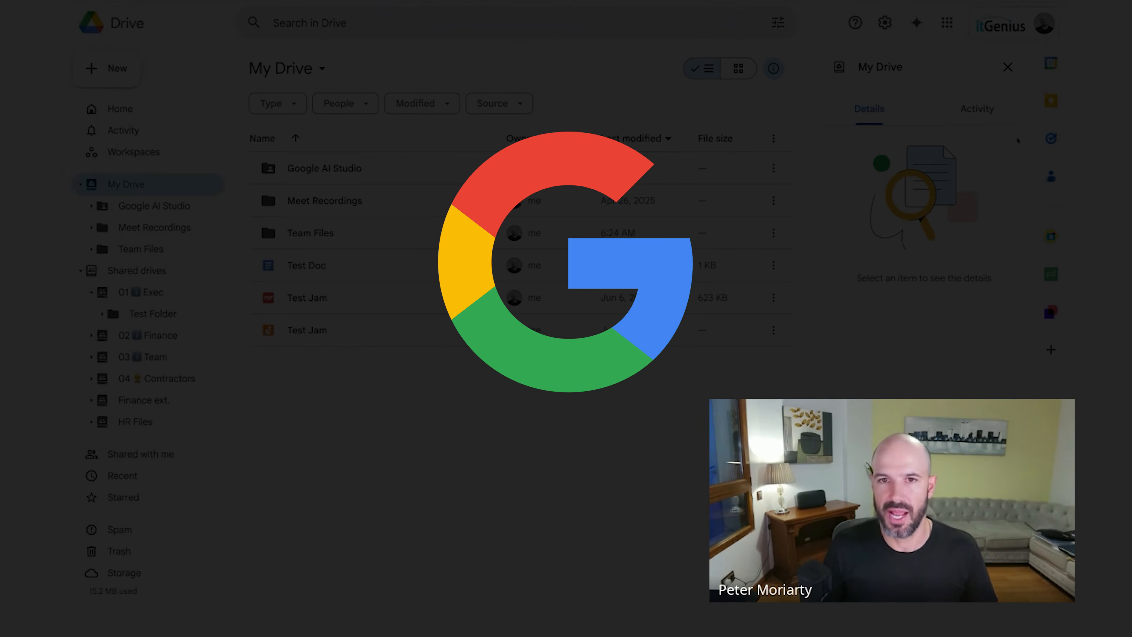
- Close the My Drive details panel so the Drive file list fills the full width
{"action": "left_click", "coordinate": [1007, 67]}
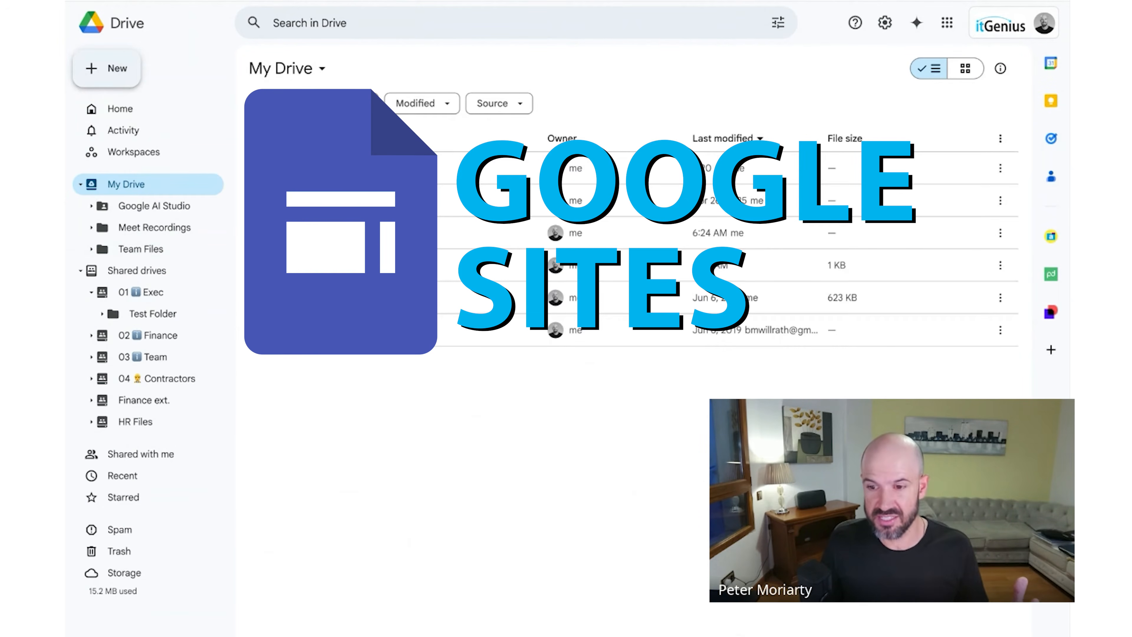
- Create a new blank Google Sites site from Drive's New > More menu
{"action": "left_click", "coordinate": [107, 68]}
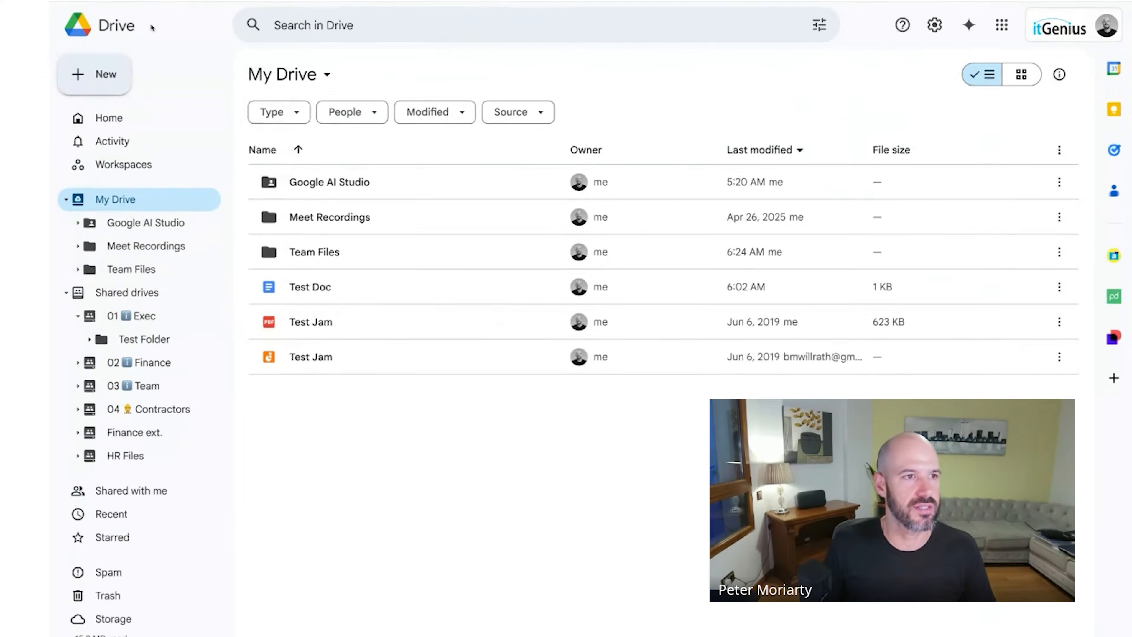
{"action": "left_click", "coordinate": [107, 74]}
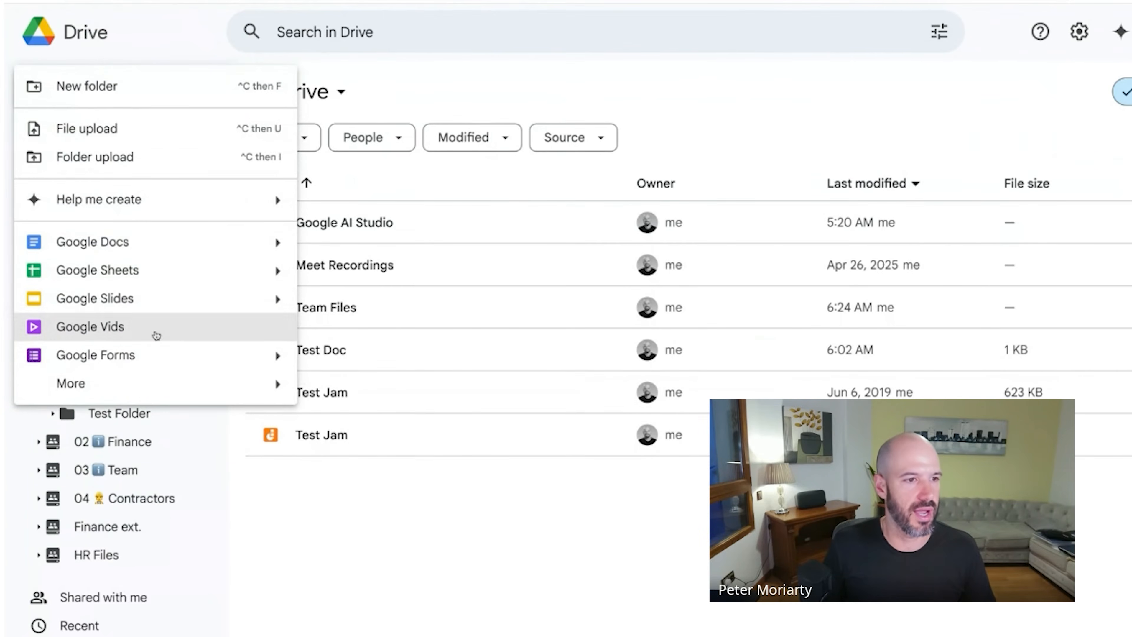
{"action": "mouse_move", "coordinate": [141, 317]}
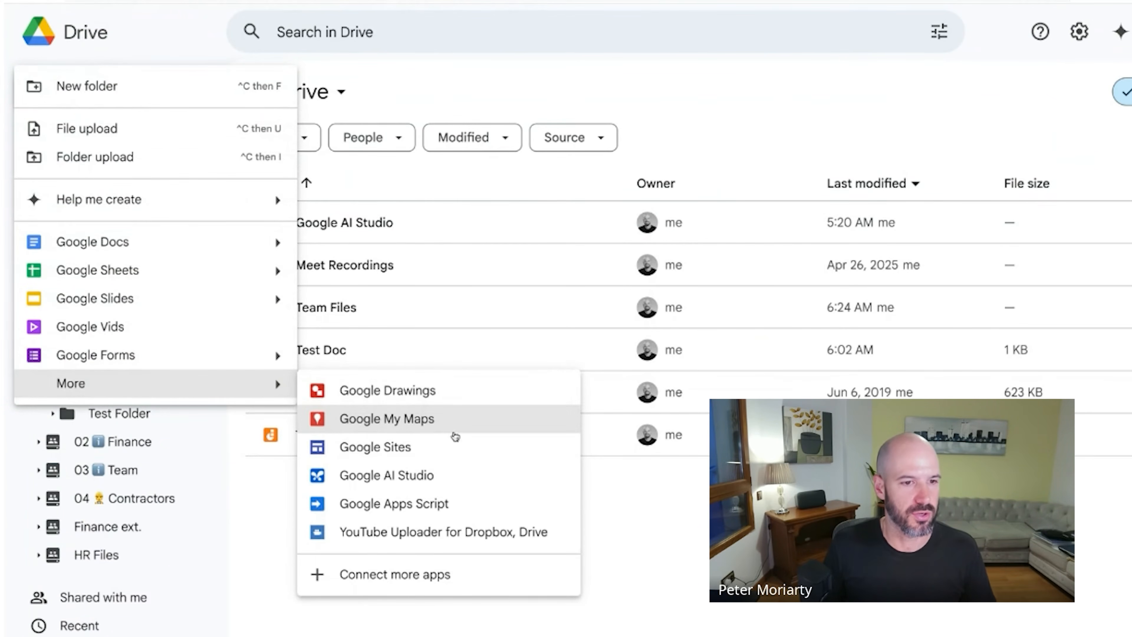
{"action": "left_click", "coordinate": [455, 448]}
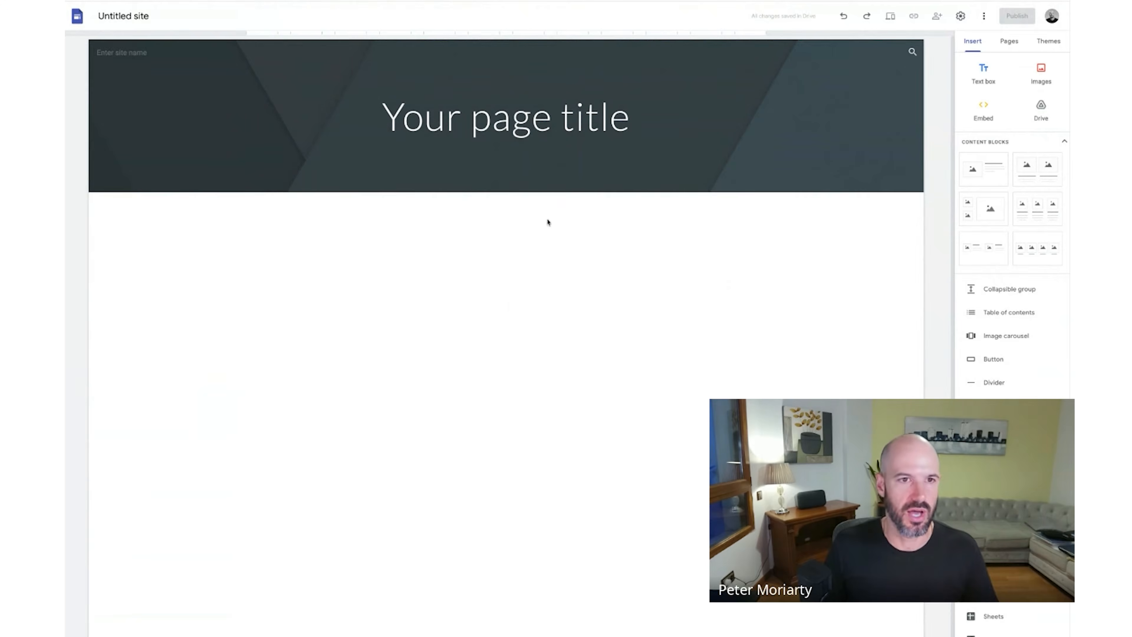
- Replace the placeholder page title with 'My Business Intranet' and name the site 'My Intranet'
{"action": "triple_click", "coordinate": [515, 119]}
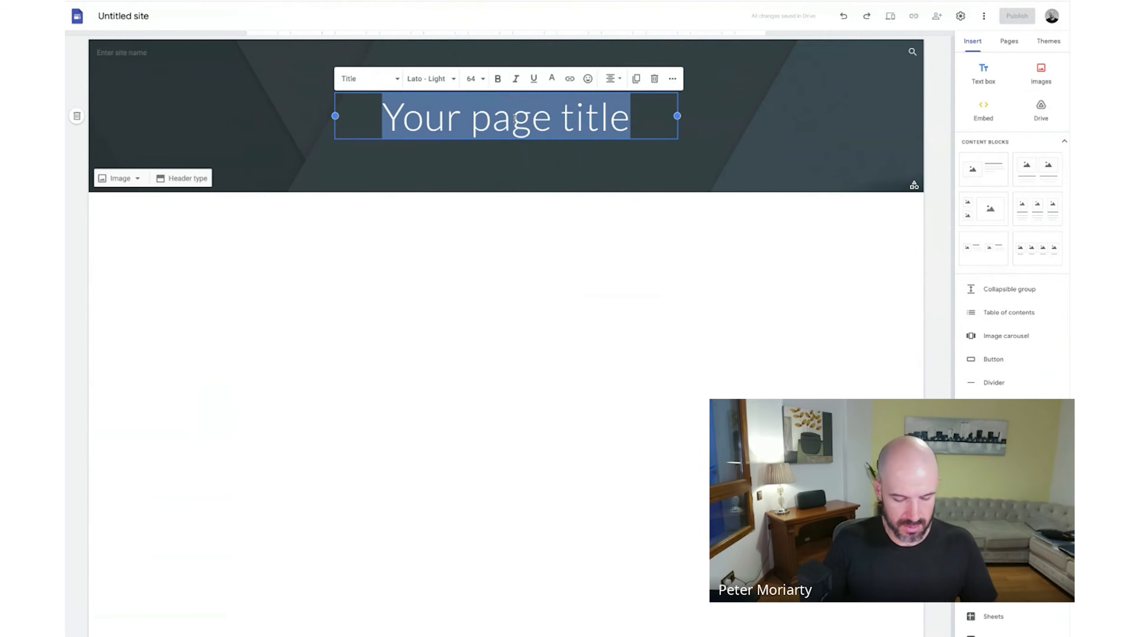
{"action": "type", "text": "My Business Intranet"}
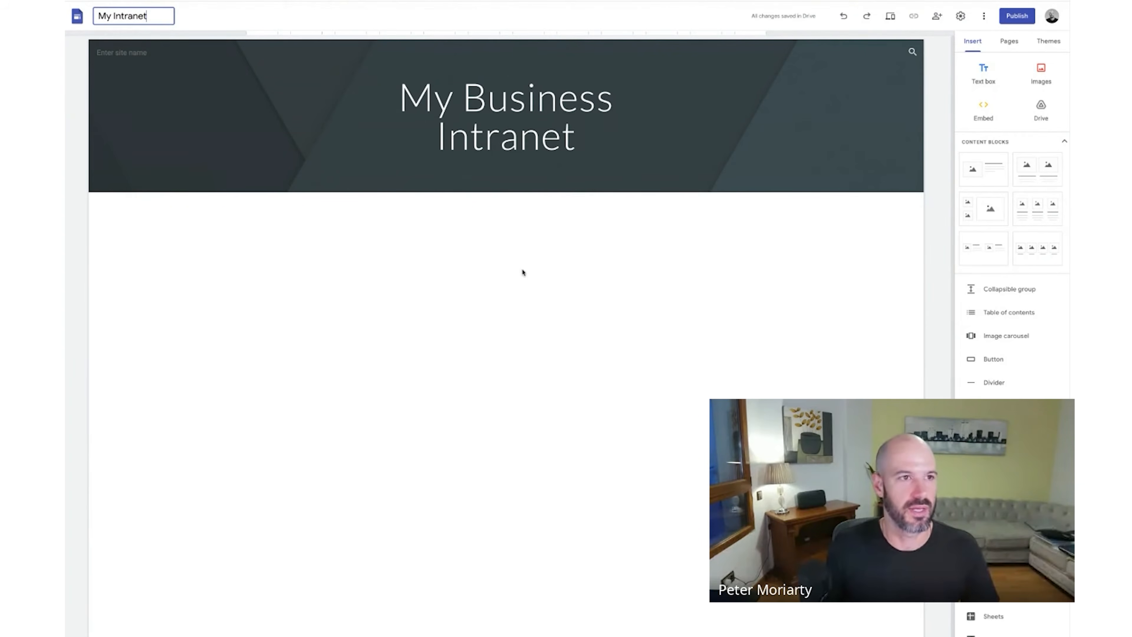
{"action": "left_click", "coordinate": [583, 134]}
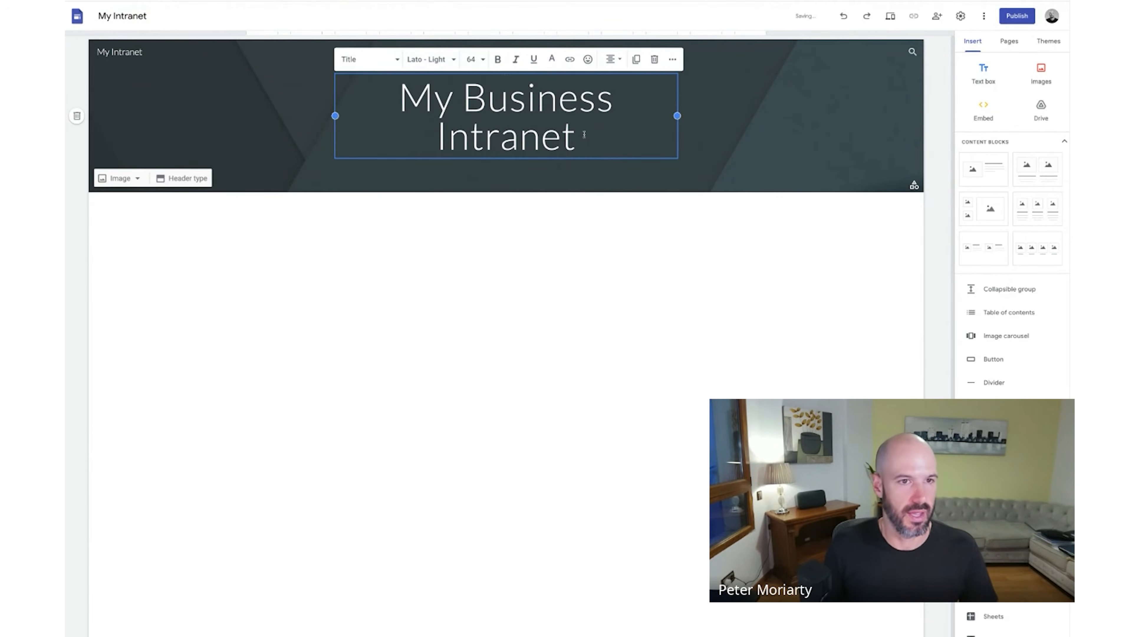
{"action": "left_click", "coordinate": [563, 272]}
{"action": "scroll", "coordinate": [725, 203], "scroll_direction": "up", "scroll_amount": 1}
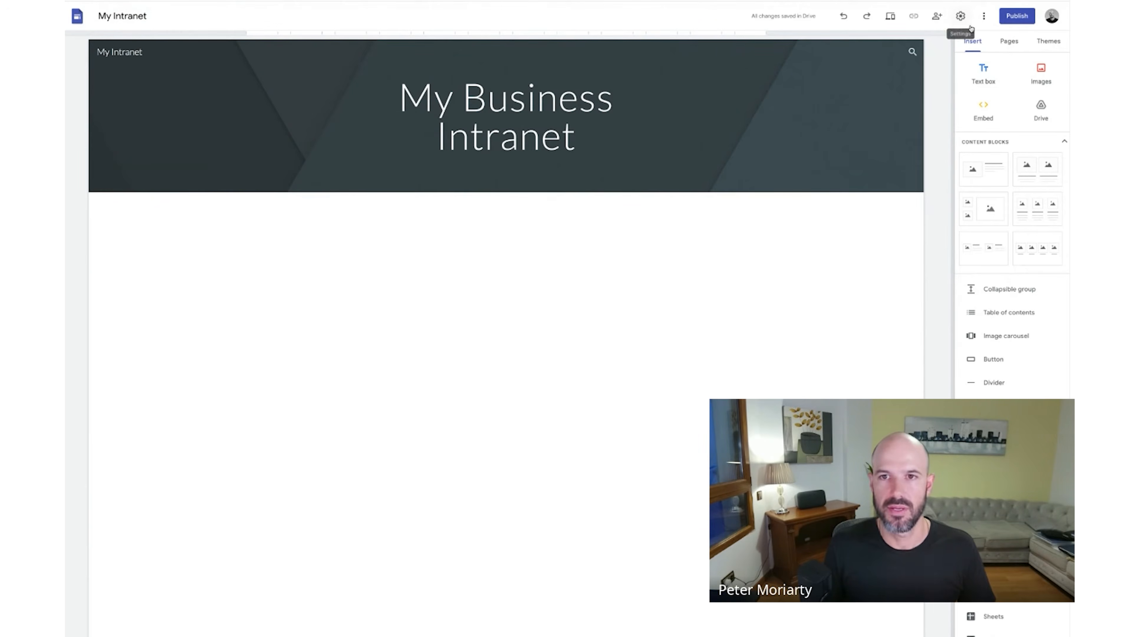
- Add Marketing, Sales and Support as subpages of Home
{"action": "left_click", "coordinate": [1010, 41]}
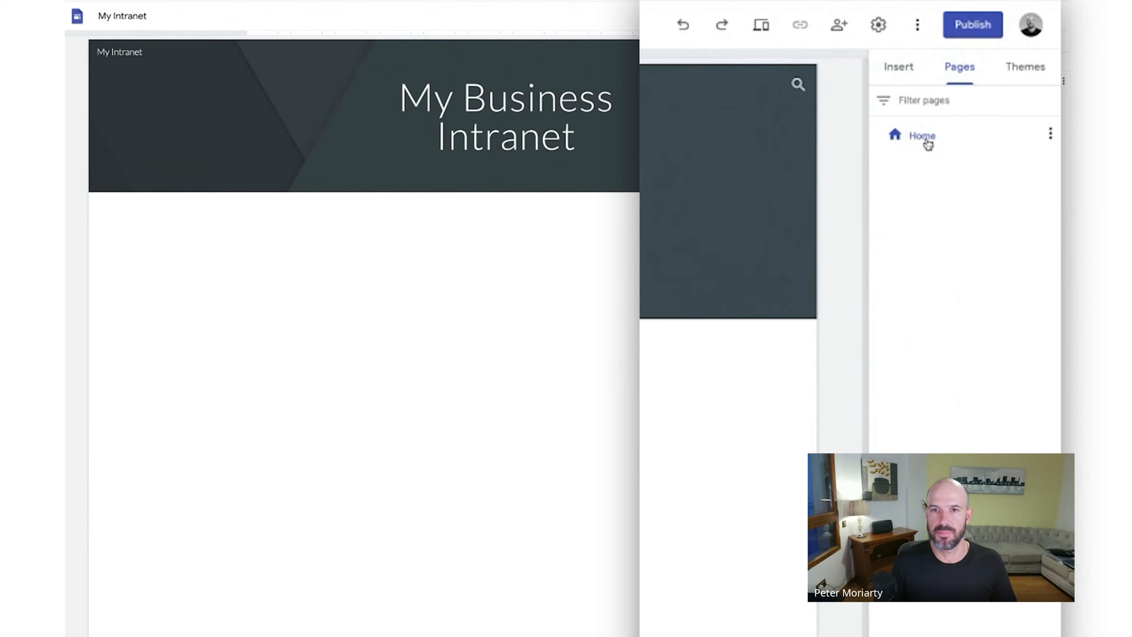
{"action": "left_click", "coordinate": [1051, 133]}
{"action": "left_click", "coordinate": [984, 218]}
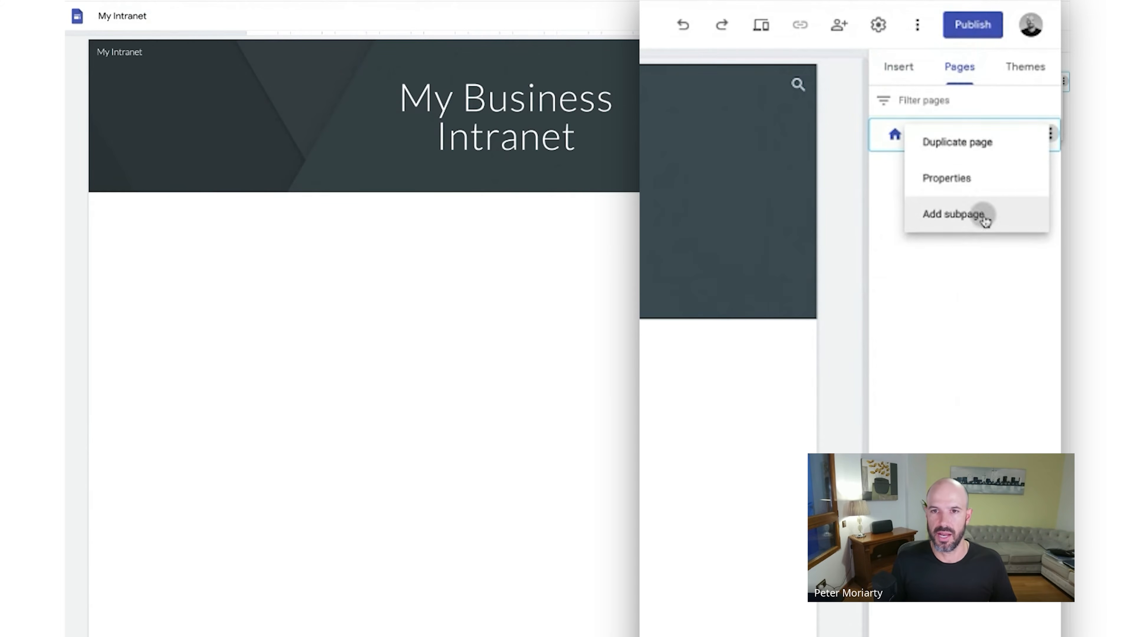
{"action": "type", "text": "Marketing"}
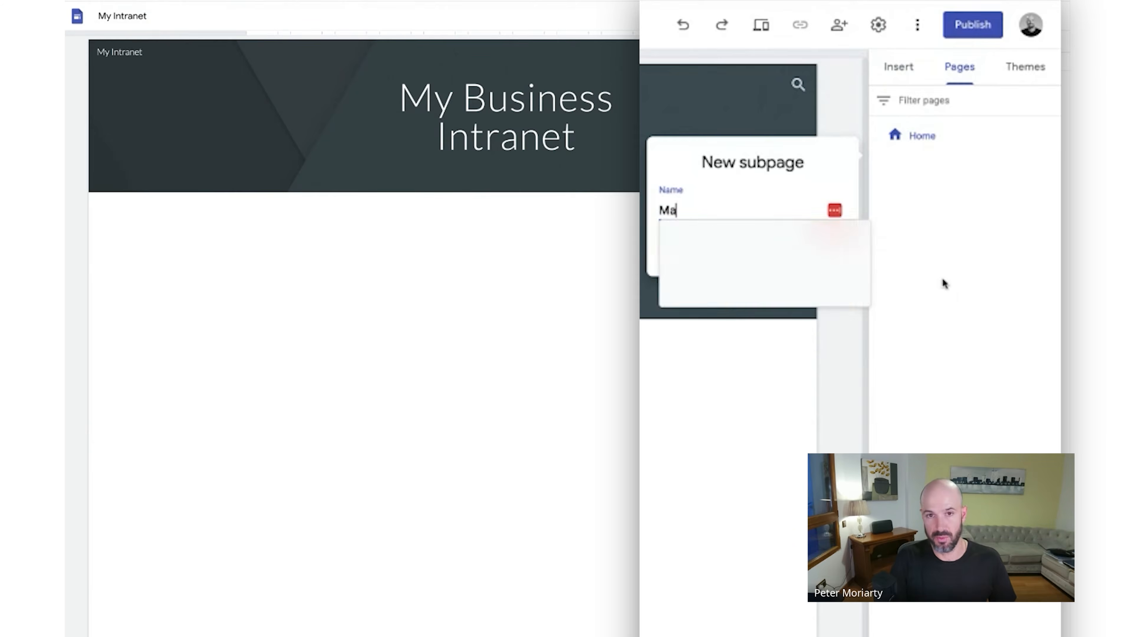
{"action": "key", "text": "Return"}
{"action": "left_click", "coordinate": [1051, 133]}
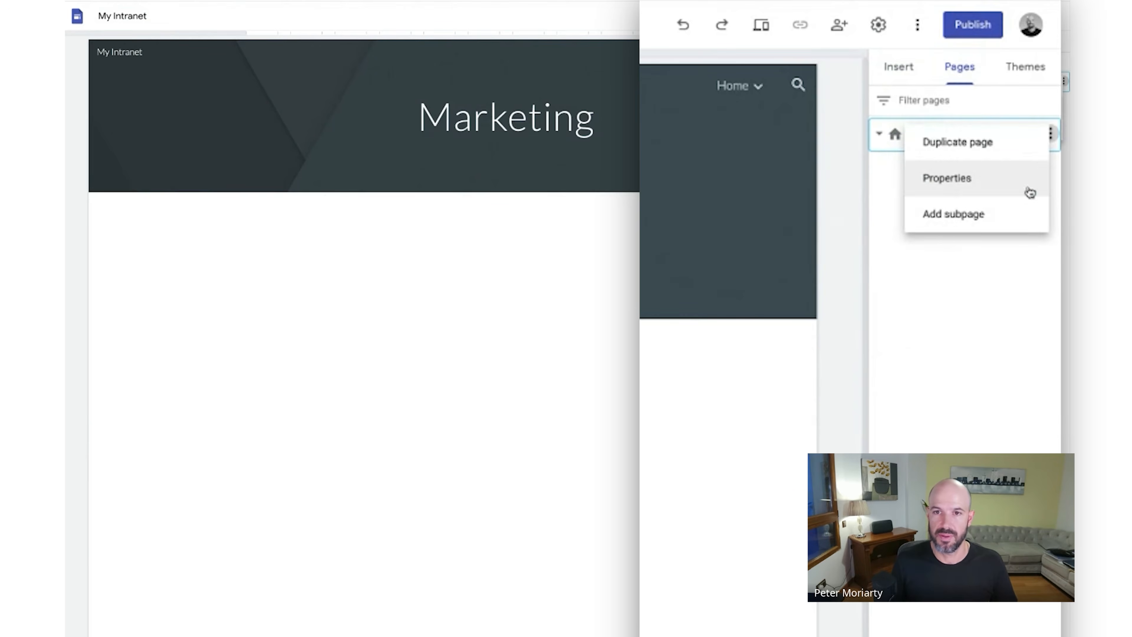
{"action": "left_click", "coordinate": [1008, 215]}
{"action": "type", "text": "Sales"}
{"action": "key", "text": "Return"}
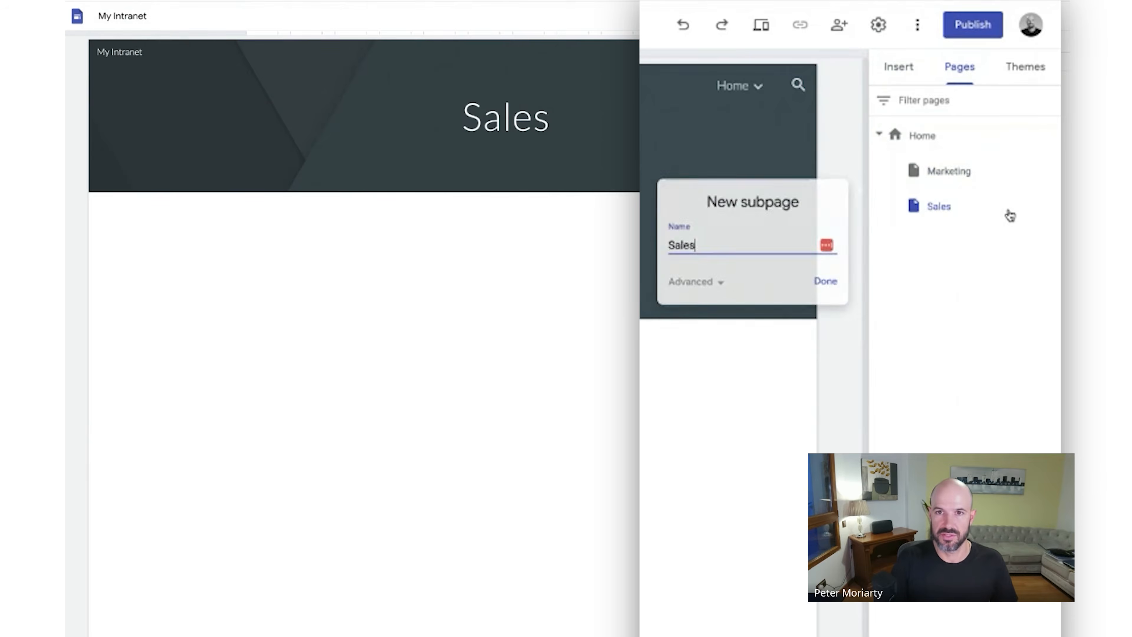
{"action": "left_click", "coordinate": [1050, 134]}
{"action": "left_click", "coordinate": [1028, 217]}
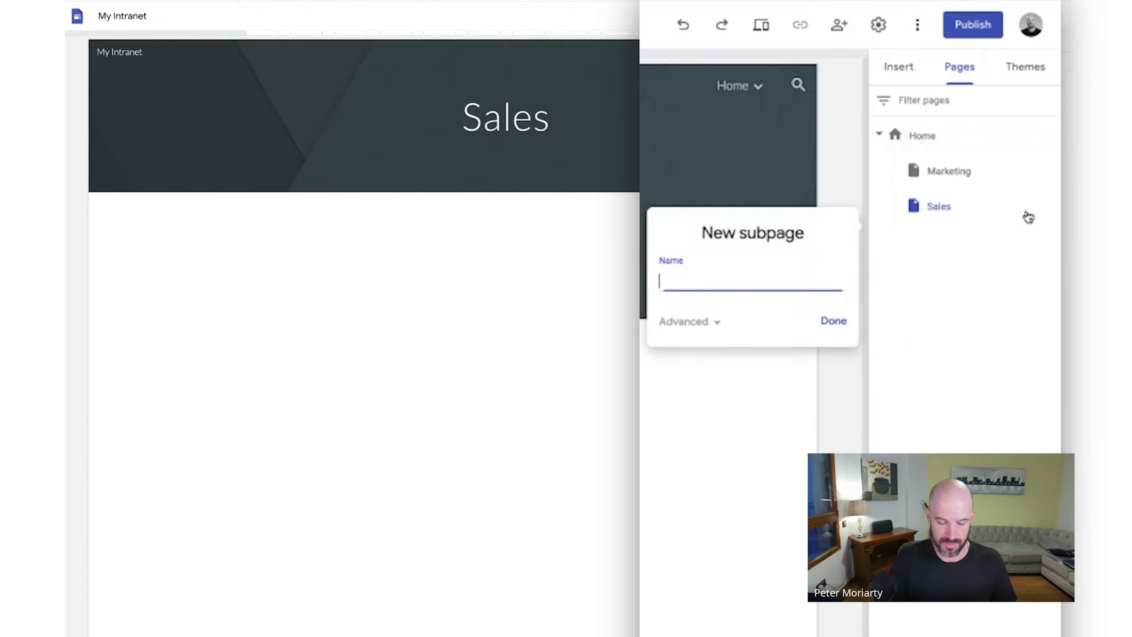
{"action": "type", "text": "Support"}
{"action": "key", "text": "Return"}
- Switch between the new Marketing, Sales and Support pages to check them
{"action": "left_click", "coordinate": [994, 206]}
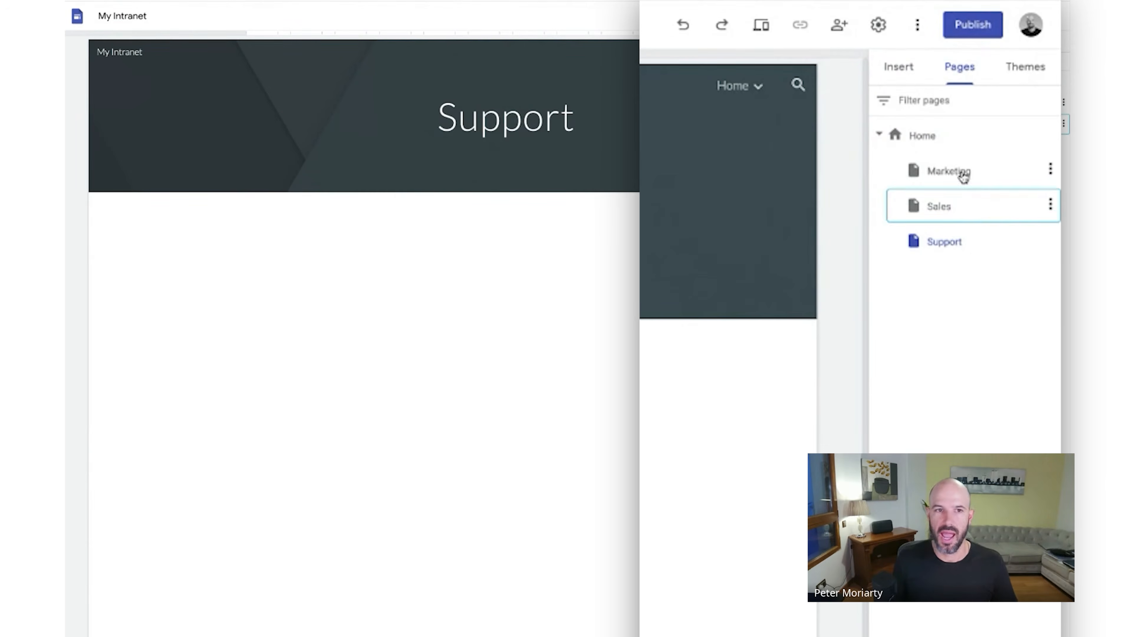
{"action": "left_click", "coordinate": [967, 172]}
{"action": "left_click", "coordinate": [937, 207]}
{"action": "left_click", "coordinate": [942, 241]}
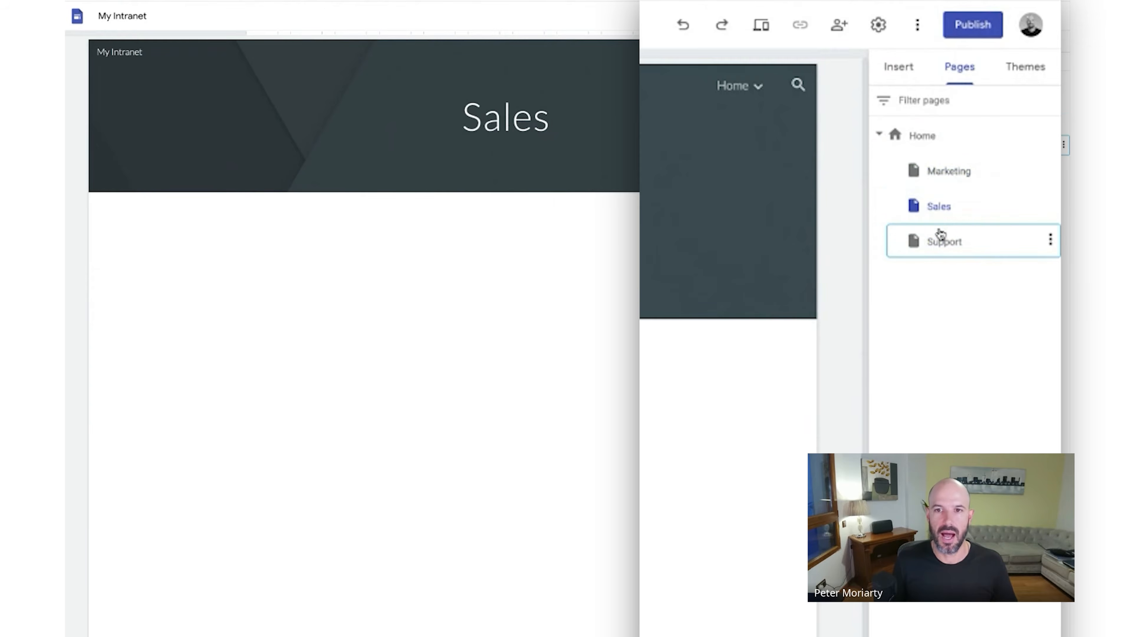
{"action": "left_click", "coordinate": [944, 208]}
{"action": "left_click", "coordinate": [950, 173]}
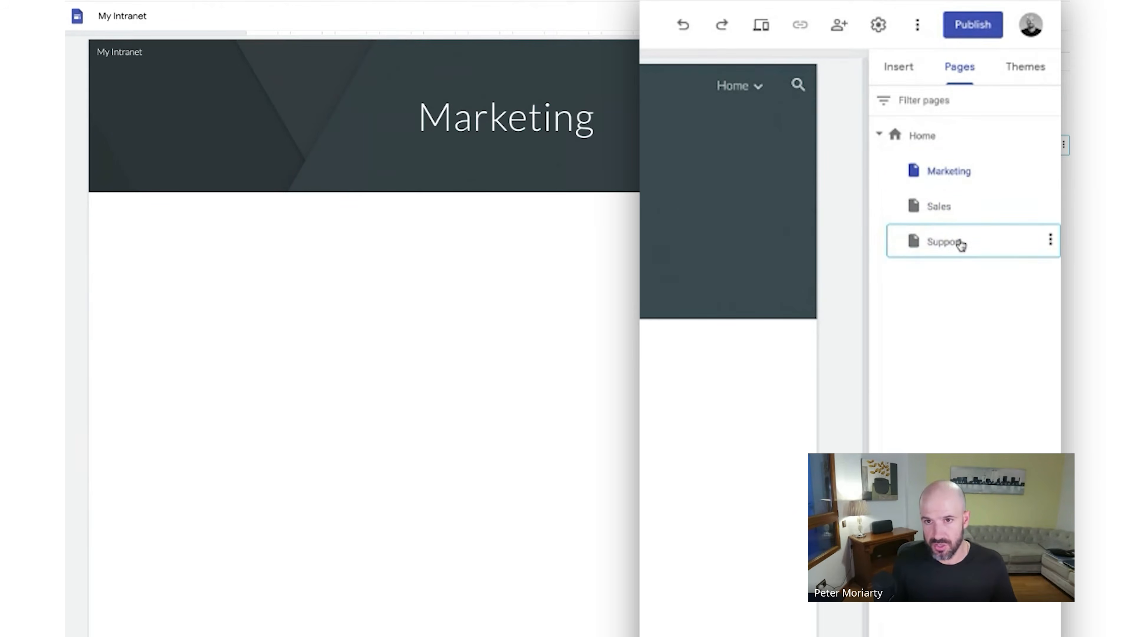
{"action": "left_click", "coordinate": [960, 243]}
- Add Tickets, Comms Guide and Hardware as subpages under Support
{"action": "left_click", "coordinate": [1052, 241]}
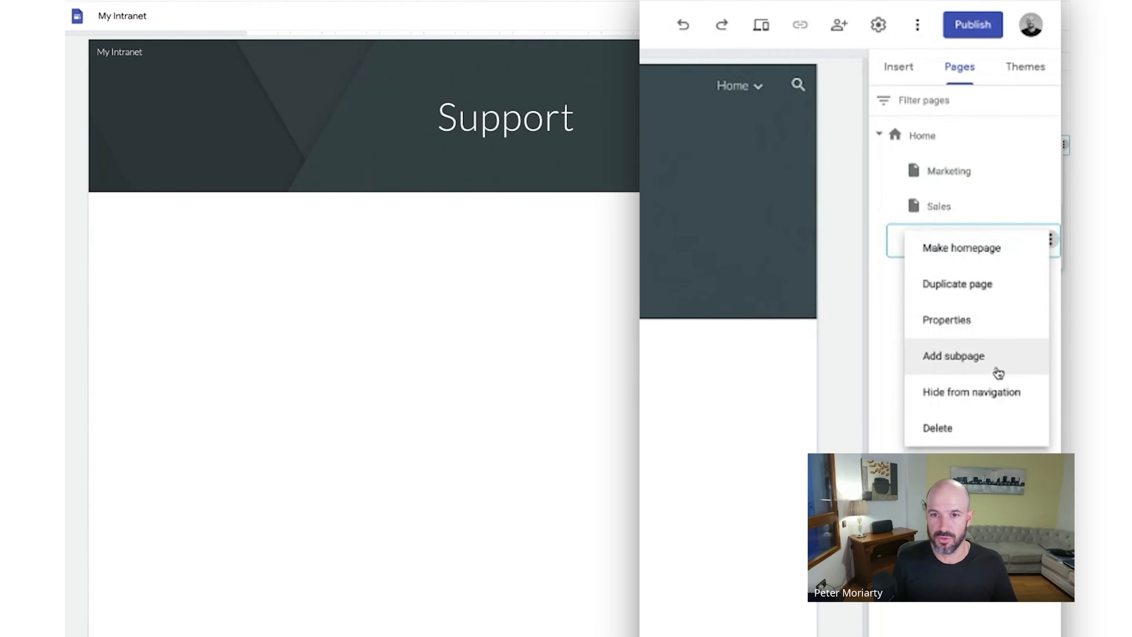
{"action": "left_click", "coordinate": [998, 356]}
{"action": "type", "text": "Tickets"}
{"action": "key", "text": "Return"}
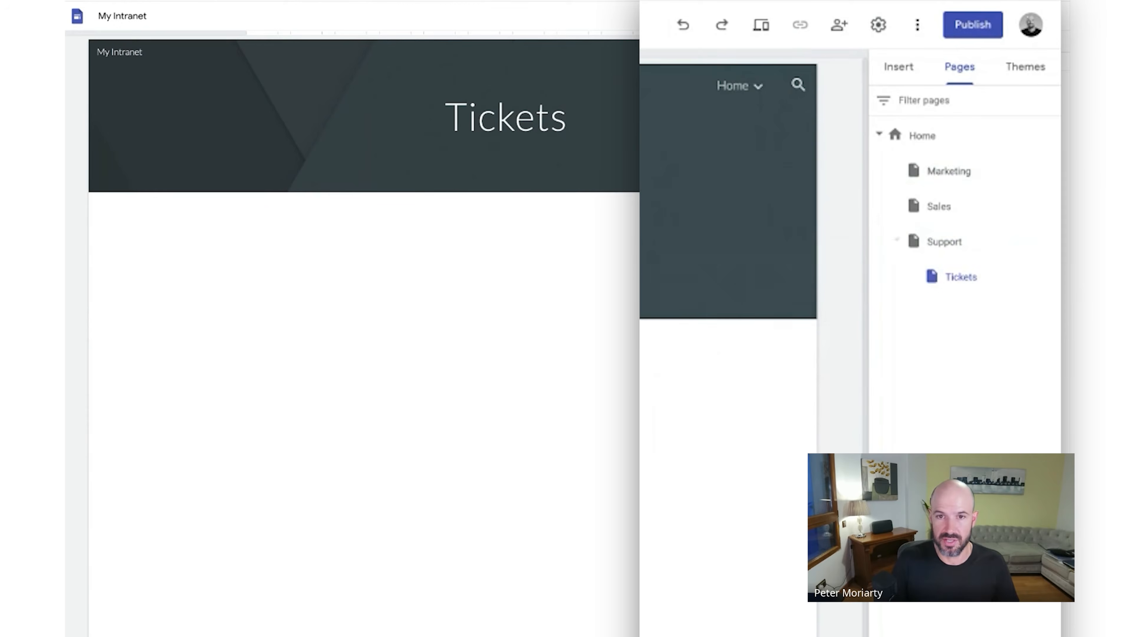
{"action": "left_click", "coordinate": [1051, 241]}
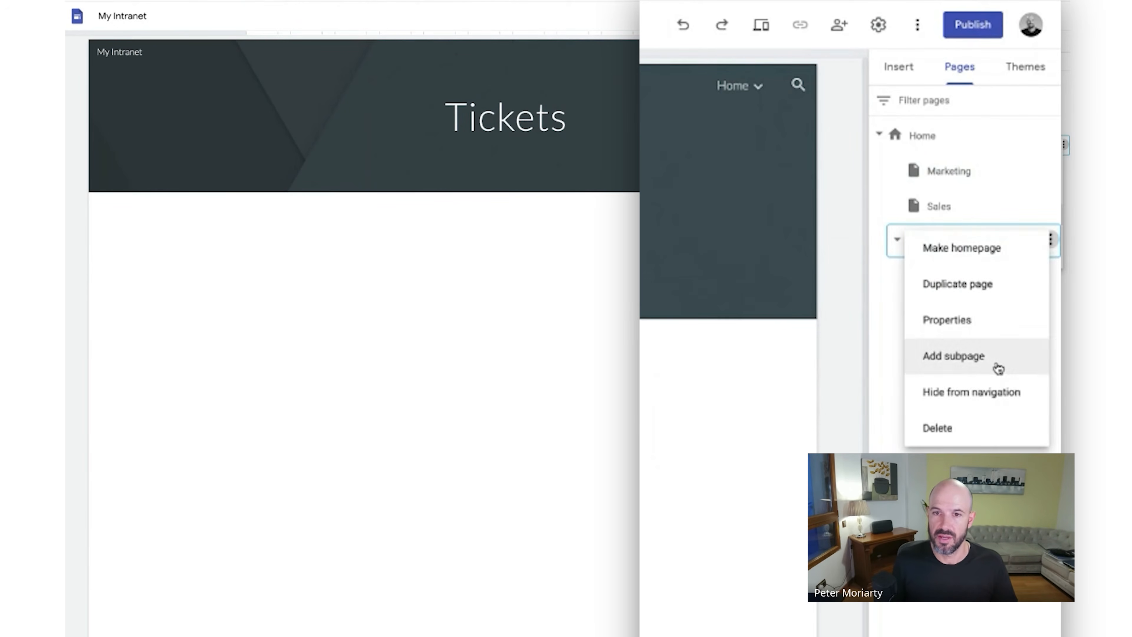
{"action": "left_click", "coordinate": [997, 368]}
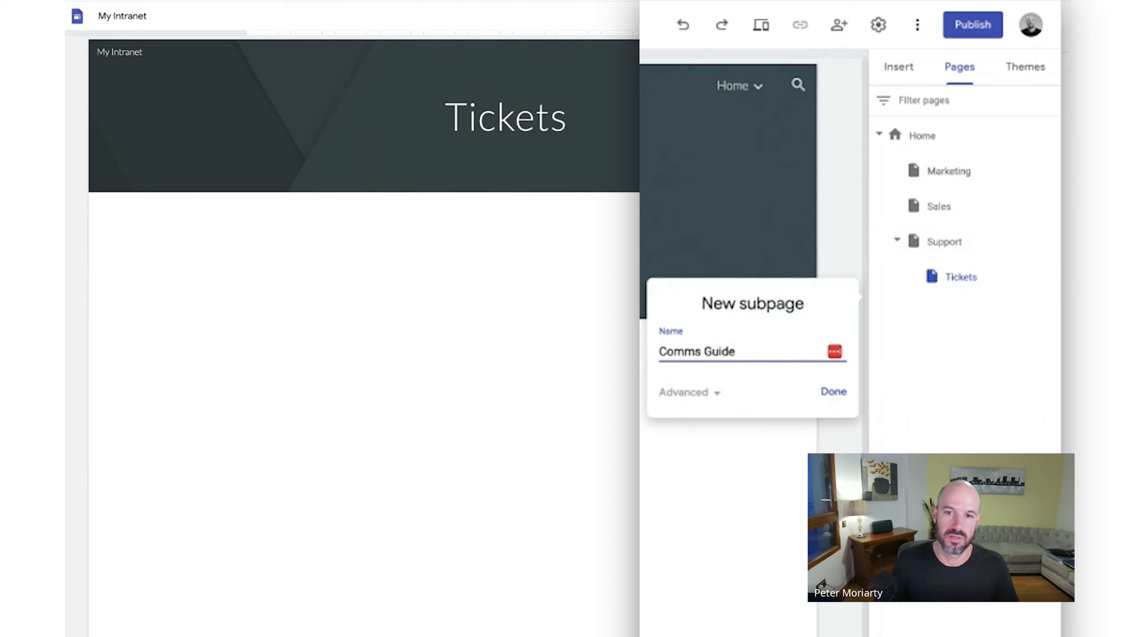
{"action": "key", "text": "Return"}
{"action": "left_click", "coordinate": [1051, 240]}
{"action": "left_click", "coordinate": [986, 362]}
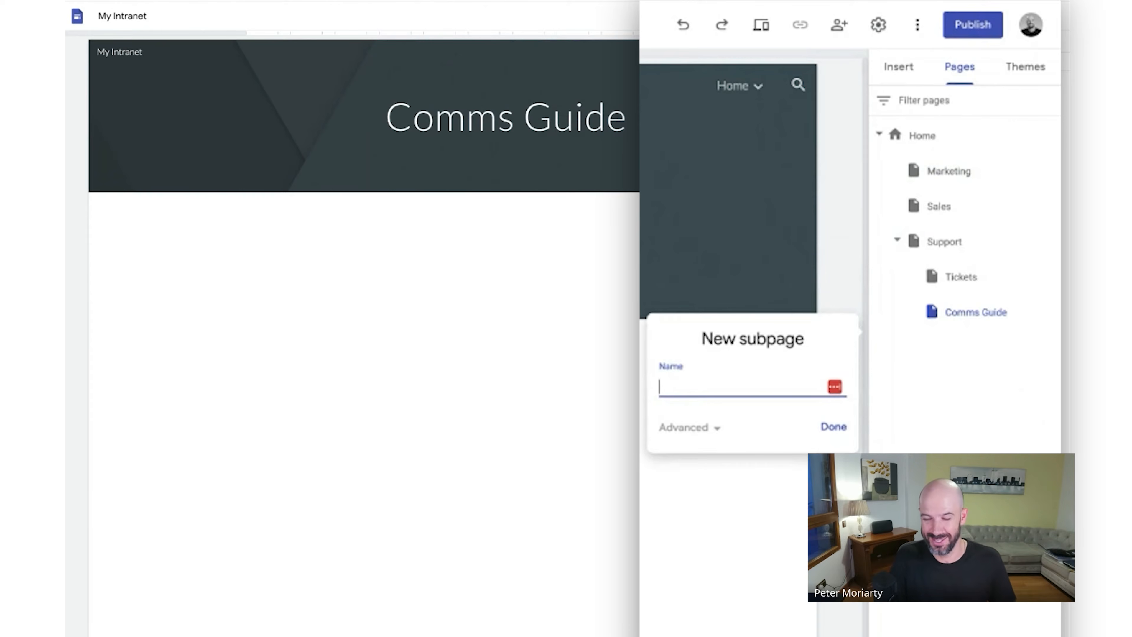
{"action": "type", "text": "Hardwa"}
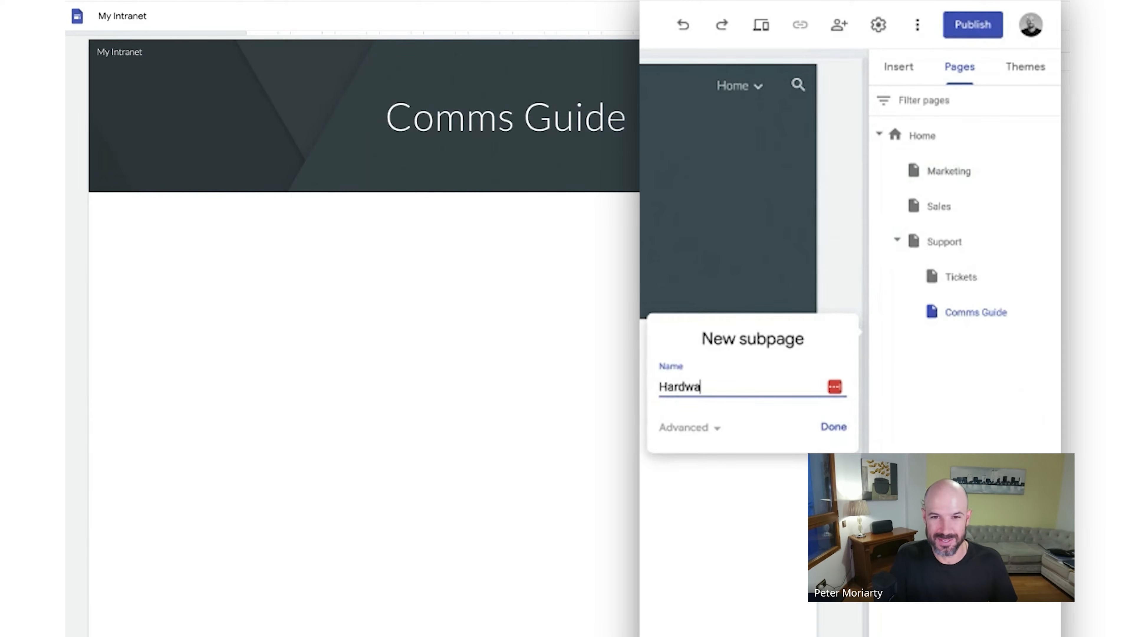
{"action": "type", "text": "re"}
{"action": "key", "text": "Return"}
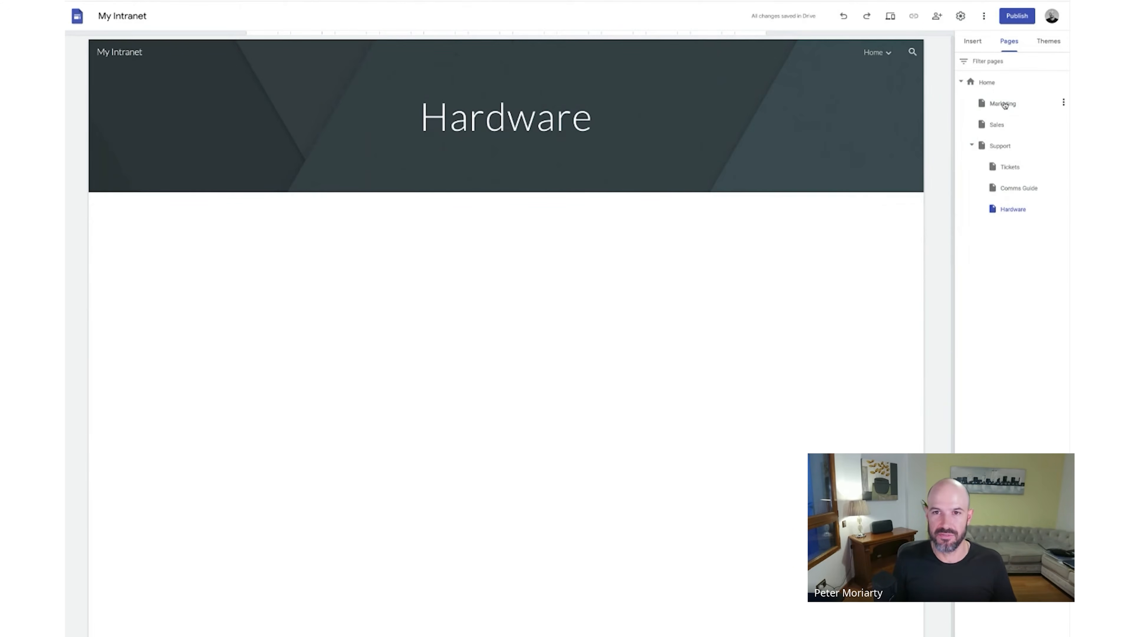
- Add a text box to the Marketing page and format lines two to five as a numbered list
{"action": "left_click", "coordinate": [1004, 104]}
{"action": "double_click", "coordinate": [508, 268]}
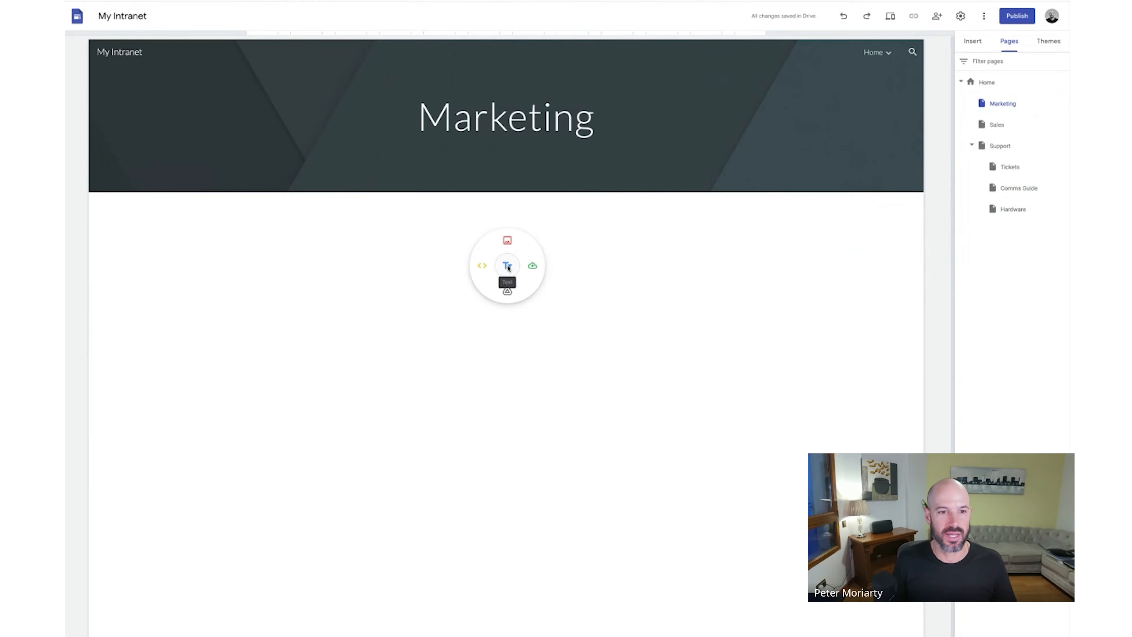
{"action": "left_click", "coordinate": [507, 265]}
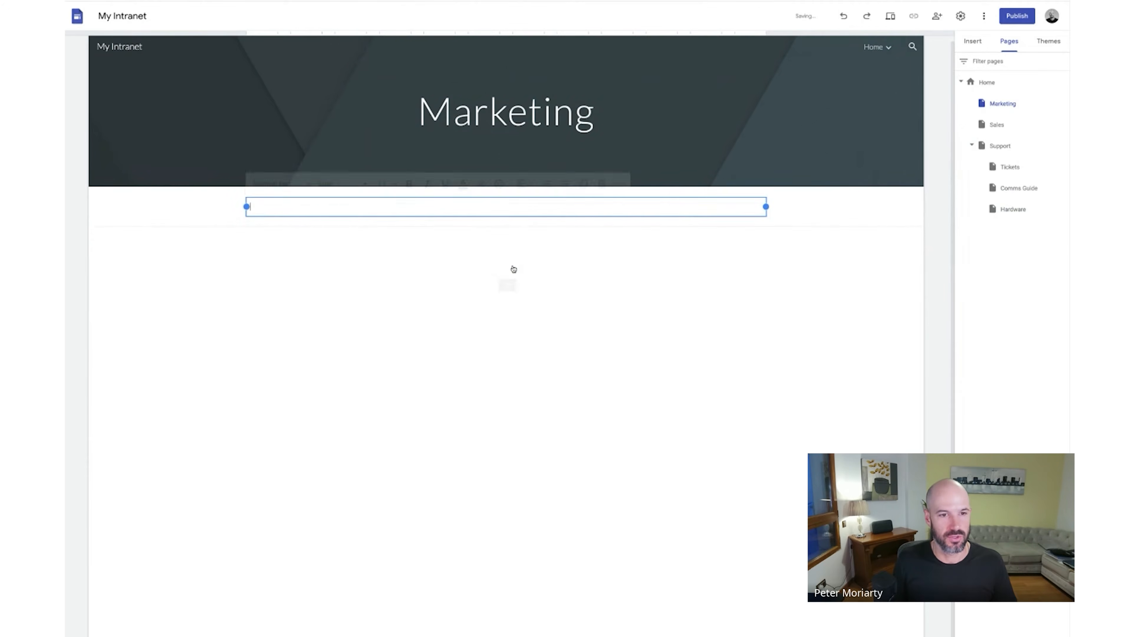
{"action": "type", "text": "aslkdvjh dlskfjvhadklsjhv jsdf bvsd'fb sdbf sdbsdvblvdslkb sdbs;dlb"}
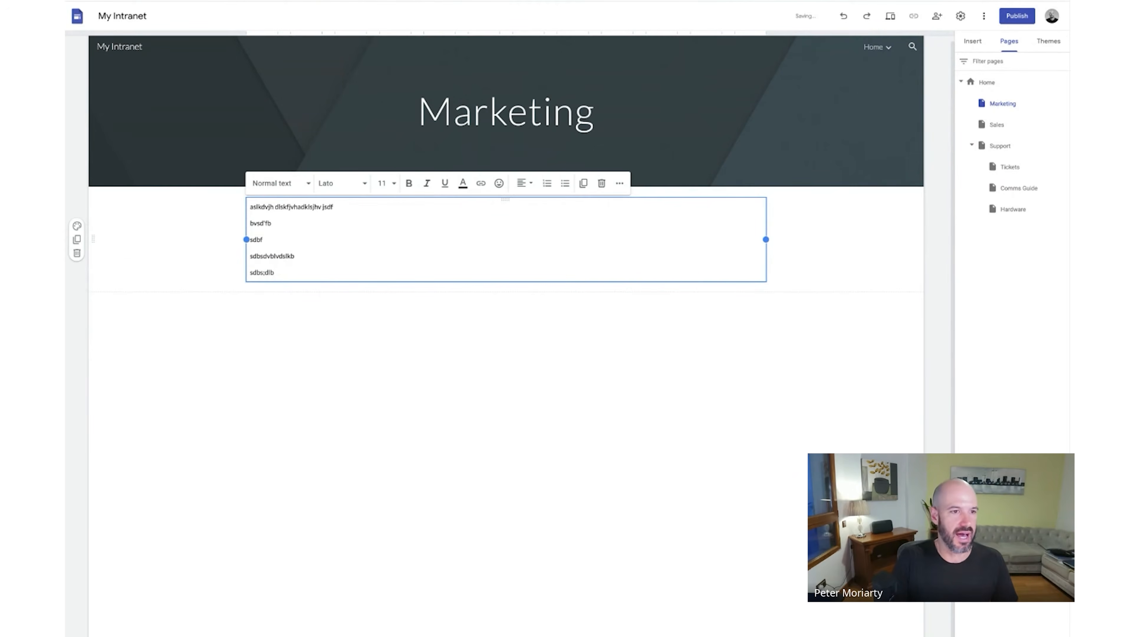
{"action": "key", "text": "shift+Up"}
{"action": "key", "text": "shift+Up"}
{"action": "key", "text": "shift+Up"}
{"action": "key", "text": "shift+Home"}
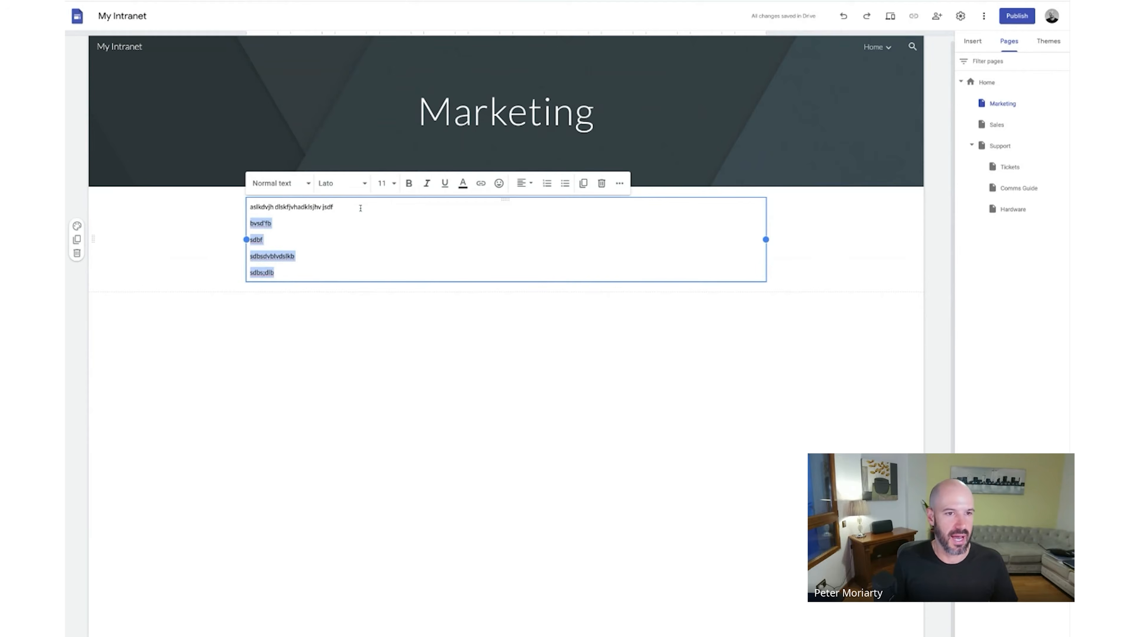
{"action": "left_click", "coordinate": [547, 183]}
- Replace the first line with 'Here is my content posting system' and zoom in
{"action": "triple_click", "coordinate": [320, 205]}
{"action": "type", "text": "Here is my content"}
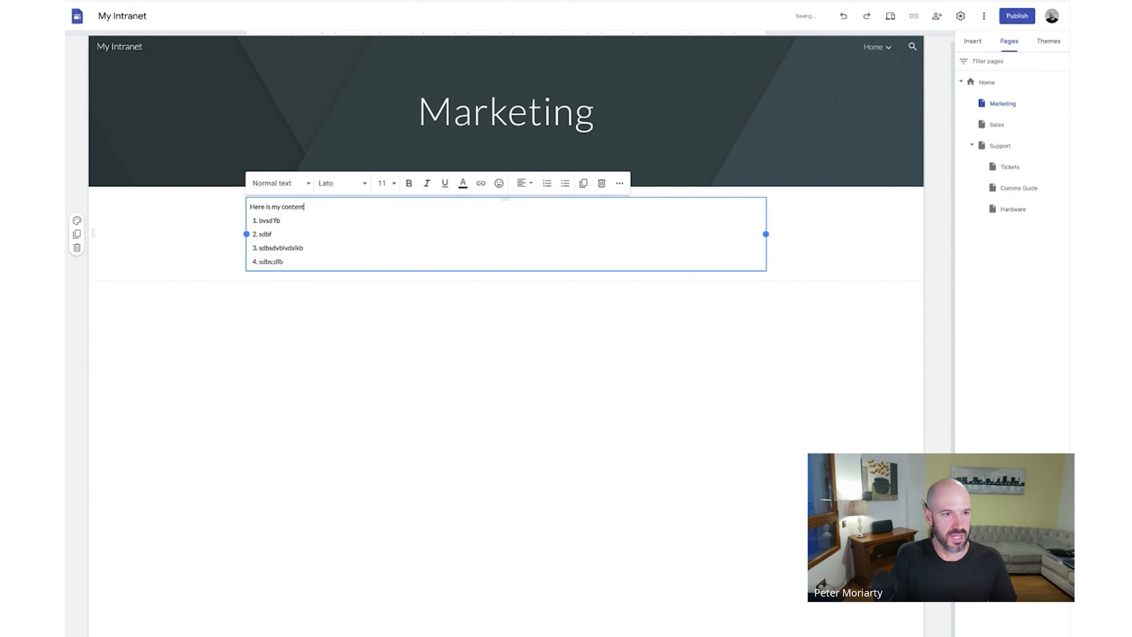
{"action": "type", "text": " posting system"}
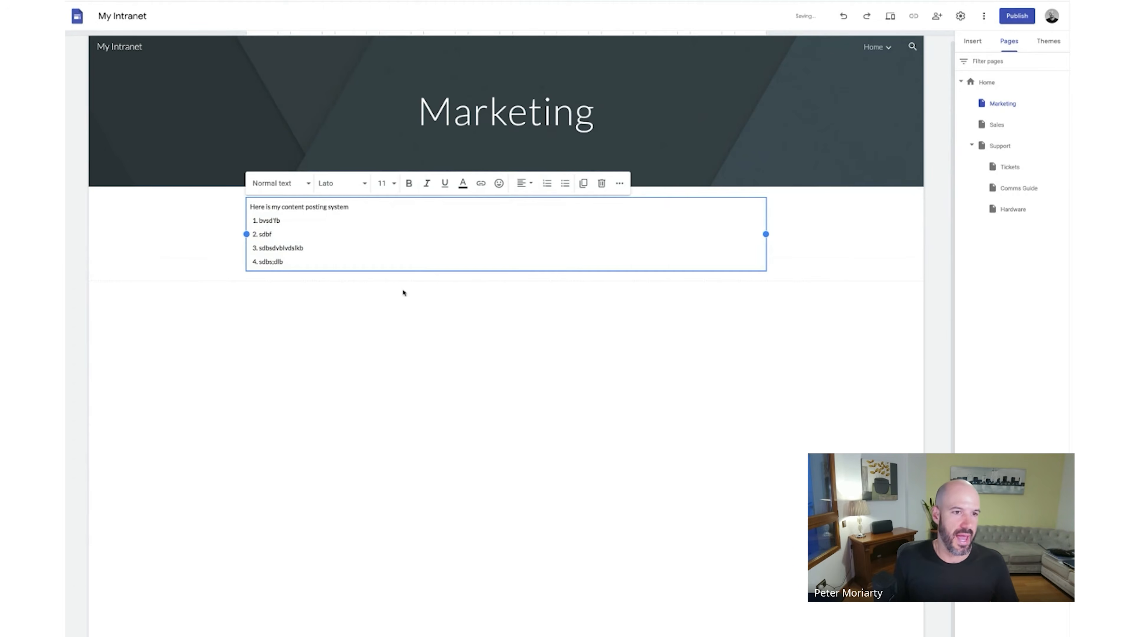
{"action": "left_click", "coordinate": [539, 351]}
{"action": "key", "text": "ctrl+plus"}
{"action": "key", "text": "ctrl+plus"}
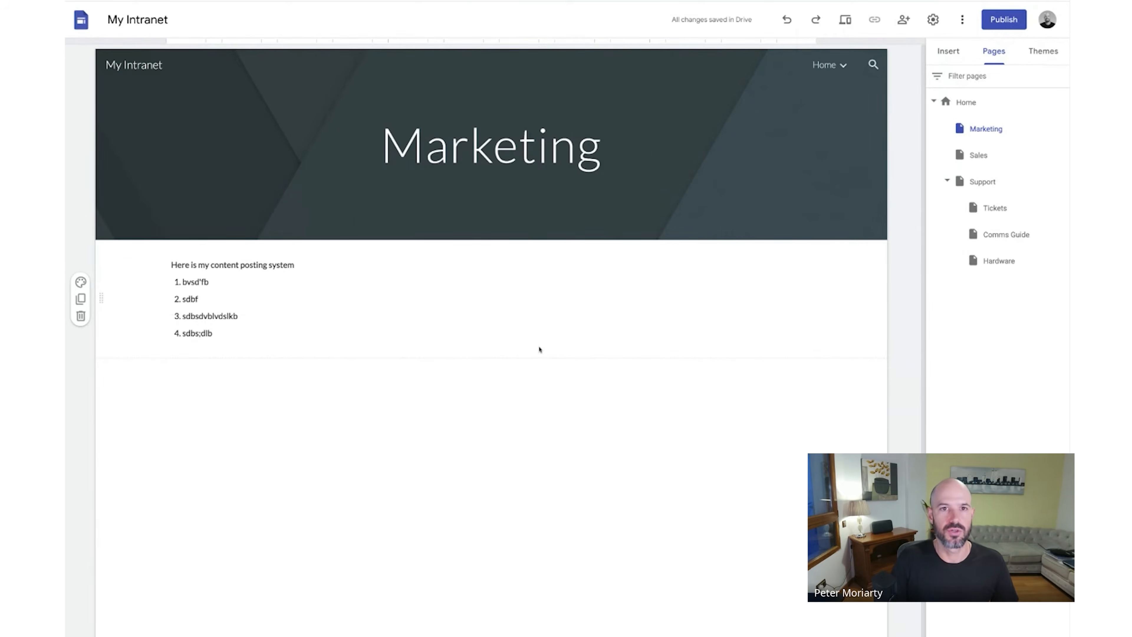
{"action": "key", "text": "ctrl+plus"}
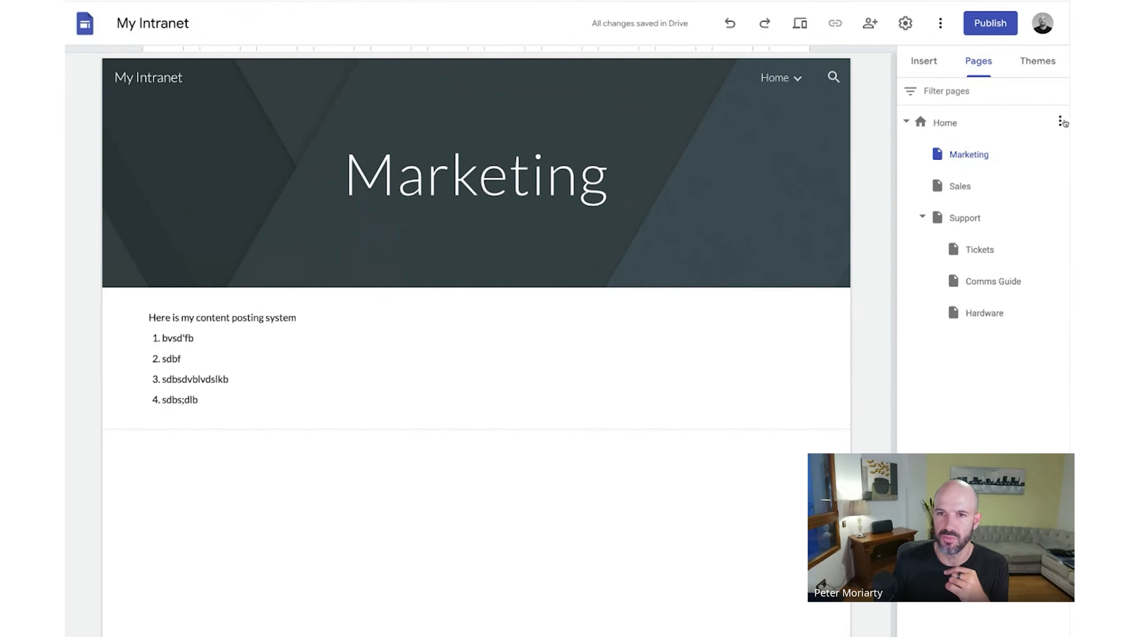
- Add an 'onboarding' subpage under Home and drag it to the top of Home's pages
{"action": "left_click", "coordinate": [1062, 121]}
{"action": "left_click", "coordinate": [1023, 197]}
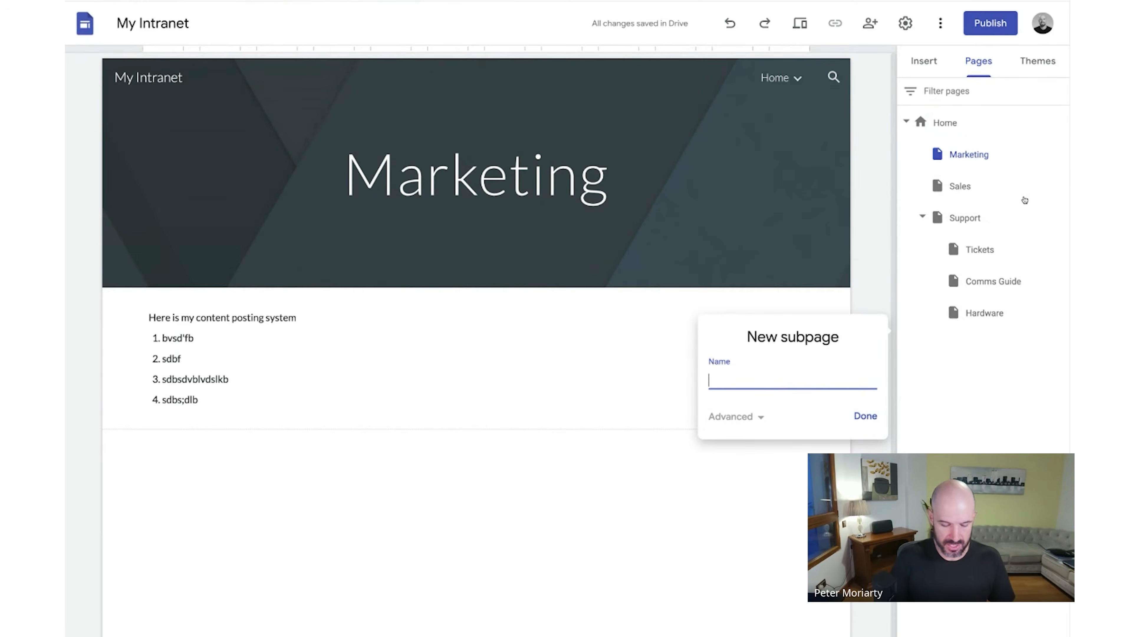
{"action": "type", "text": "onboarding"}
{"action": "key", "text": "Return"}
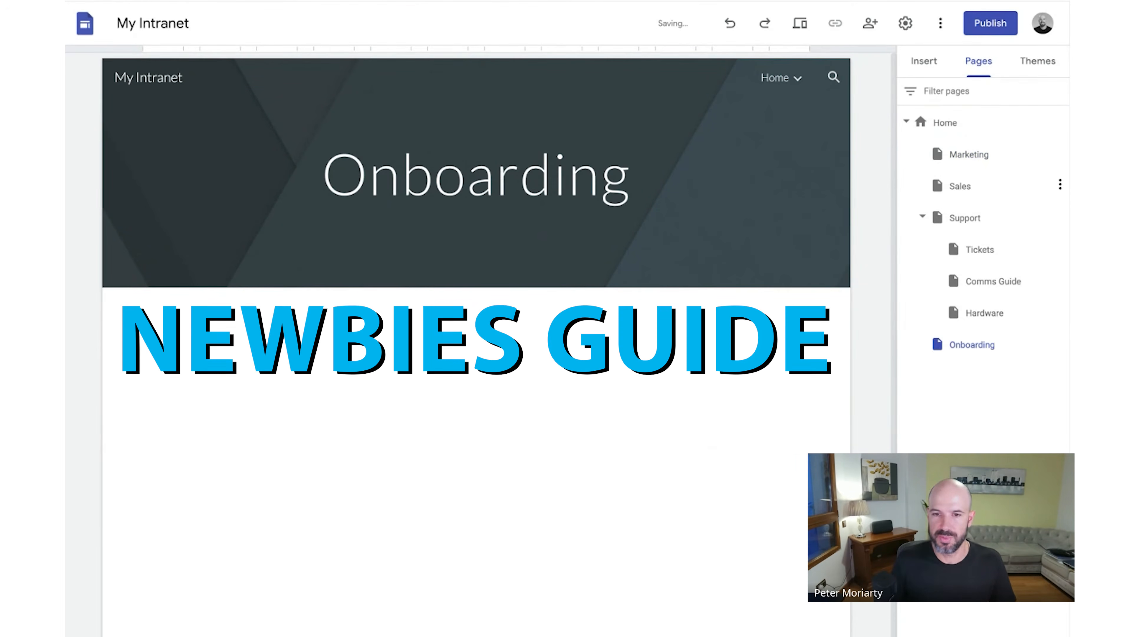
{"action": "left_click_drag", "start_coordinate": [960, 345], "coordinate": [947, 145]}
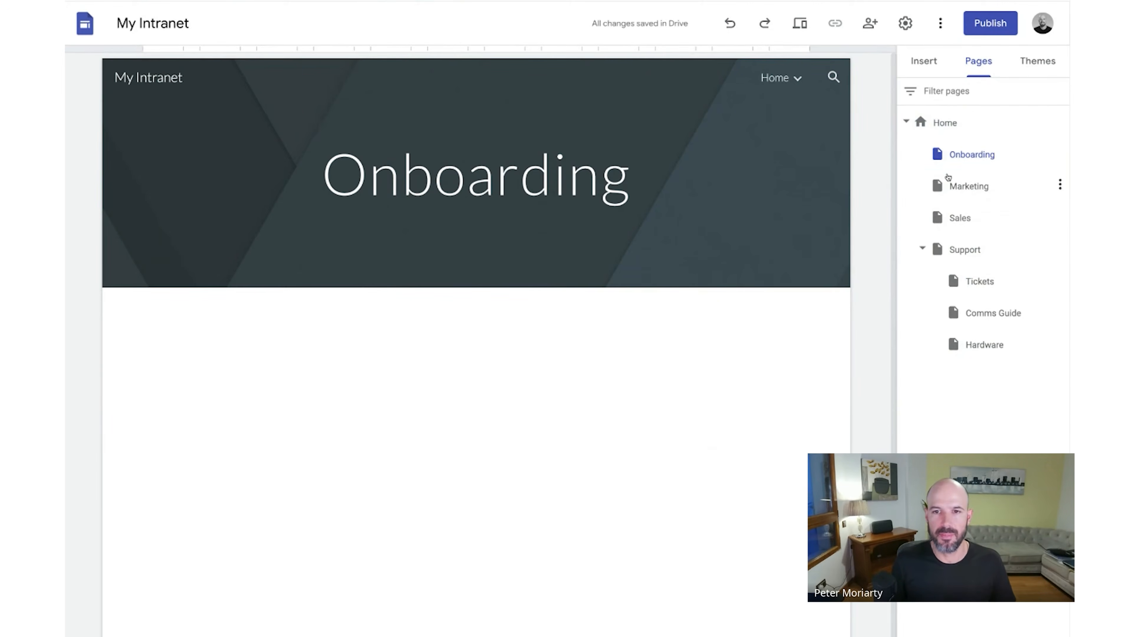
- Check each page, including Support's subpages and Onboarding, then return to Home
{"action": "left_click", "coordinate": [948, 181]}
{"action": "left_click", "coordinate": [959, 219]}
{"action": "left_click", "coordinate": [959, 255]}
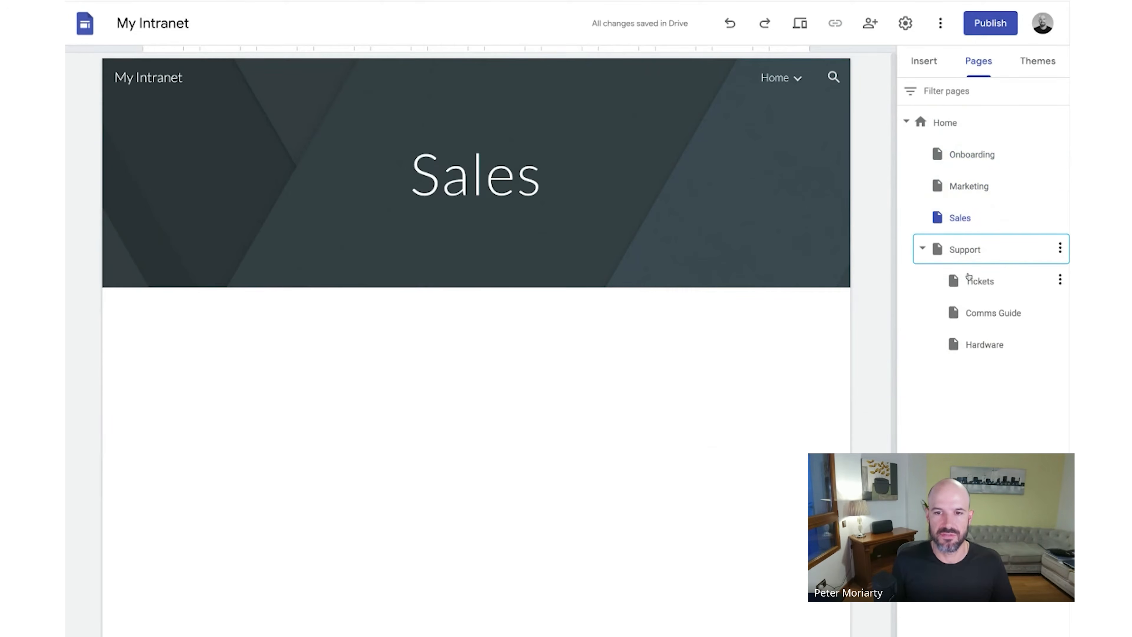
{"action": "left_click", "coordinate": [968, 283]}
{"action": "left_click", "coordinate": [972, 313]}
{"action": "left_click", "coordinate": [976, 344]}
{"action": "left_click", "coordinate": [960, 154]}
{"action": "left_click", "coordinate": [955, 124]}
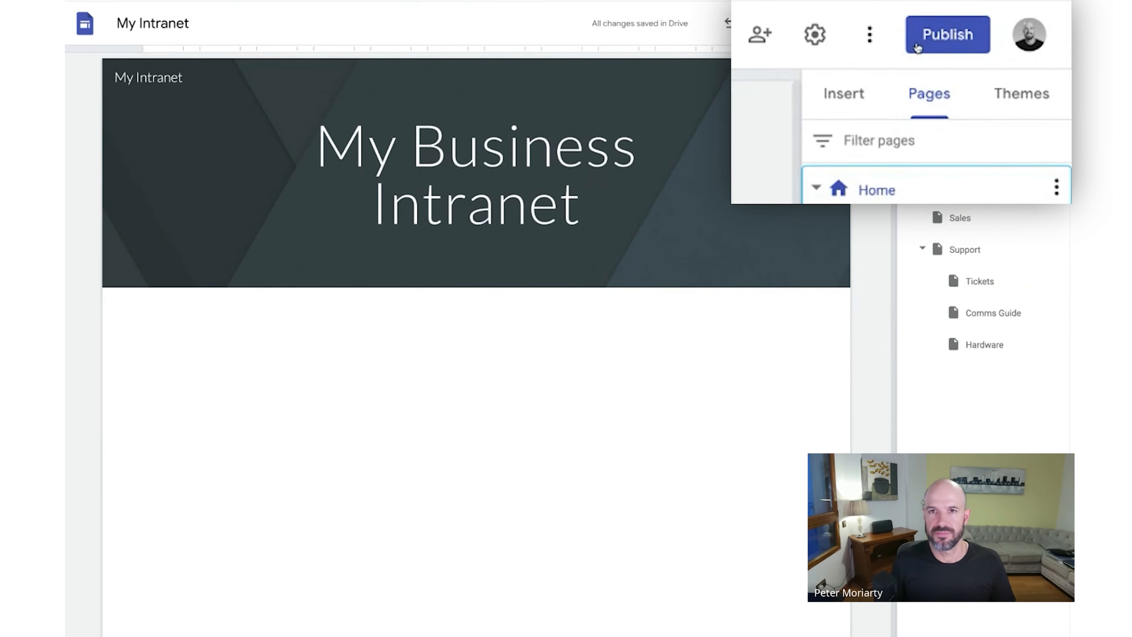
- Publish the site at the myintranet address, viewable by anyone at itGenius [Test]
{"action": "left_click", "coordinate": [985, 27]}
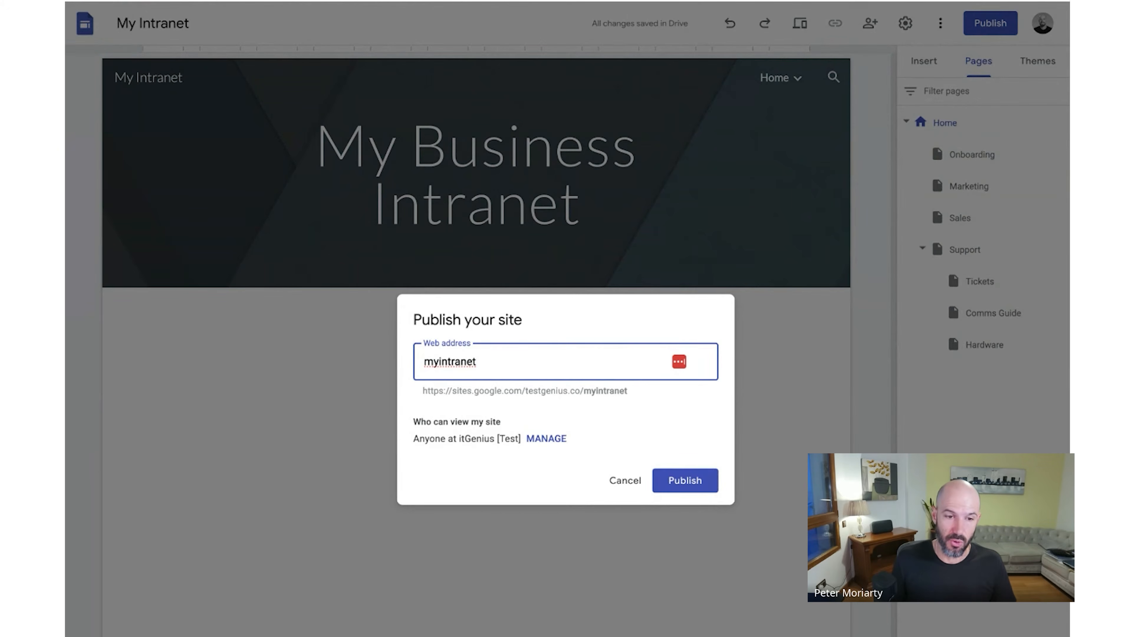
{"action": "left_click", "coordinate": [548, 439]}
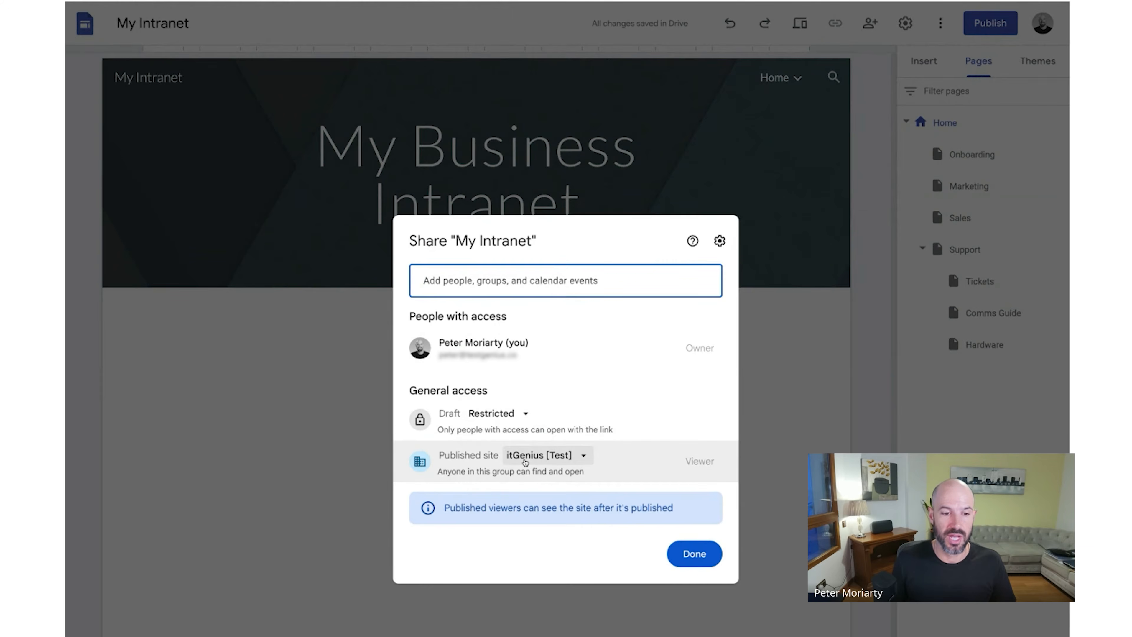
{"action": "left_click", "coordinate": [549, 464]}
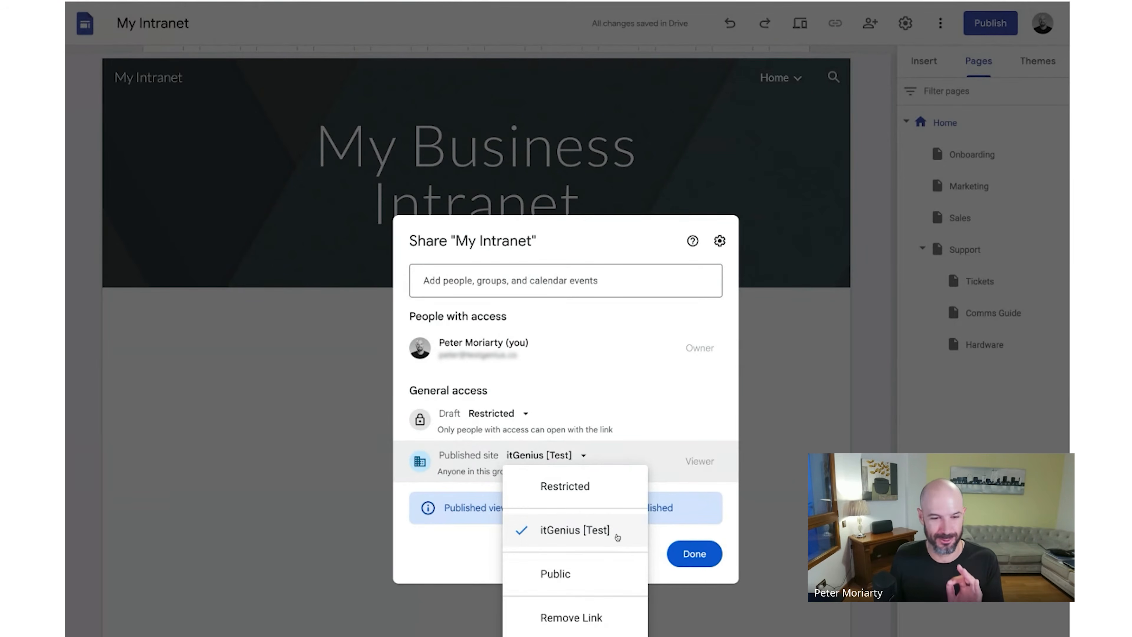
{"action": "left_click", "coordinate": [618, 537]}
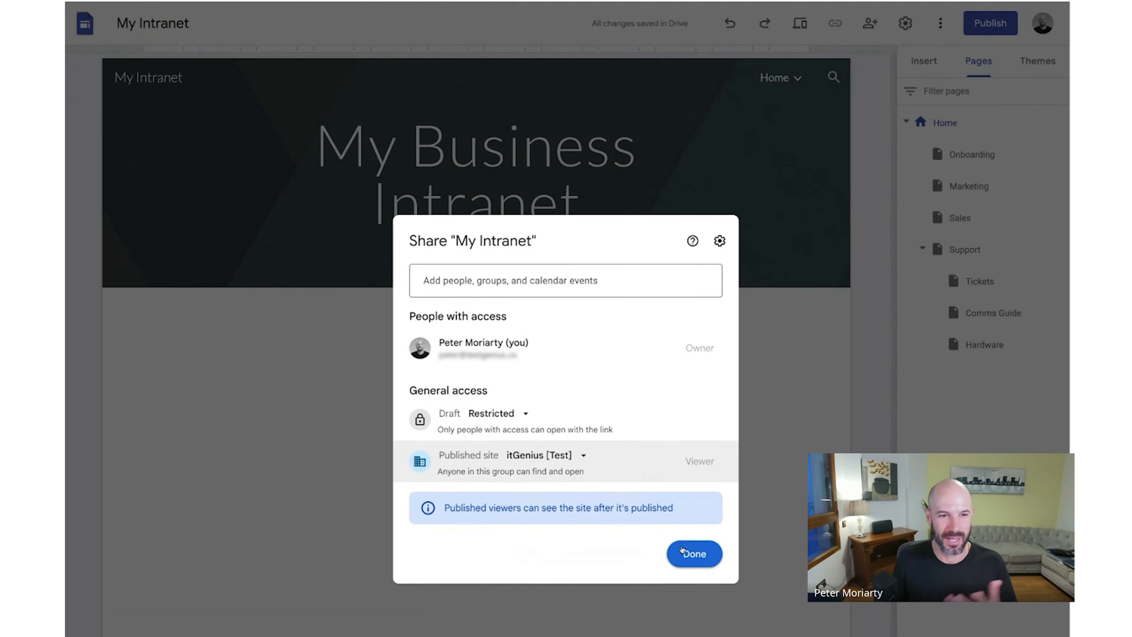
{"action": "left_click", "coordinate": [694, 554]}
{"action": "left_click", "coordinate": [684, 481]}
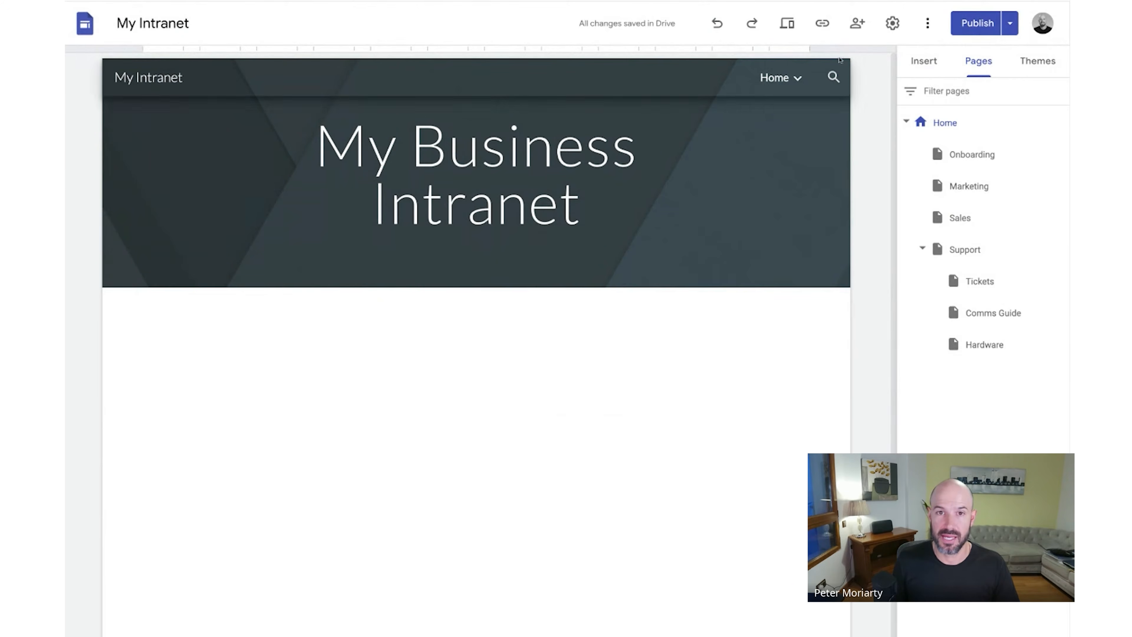
- Copy the published site's link, then check the live Support submenu and Marketing page
{"action": "left_click", "coordinate": [826, 28]}
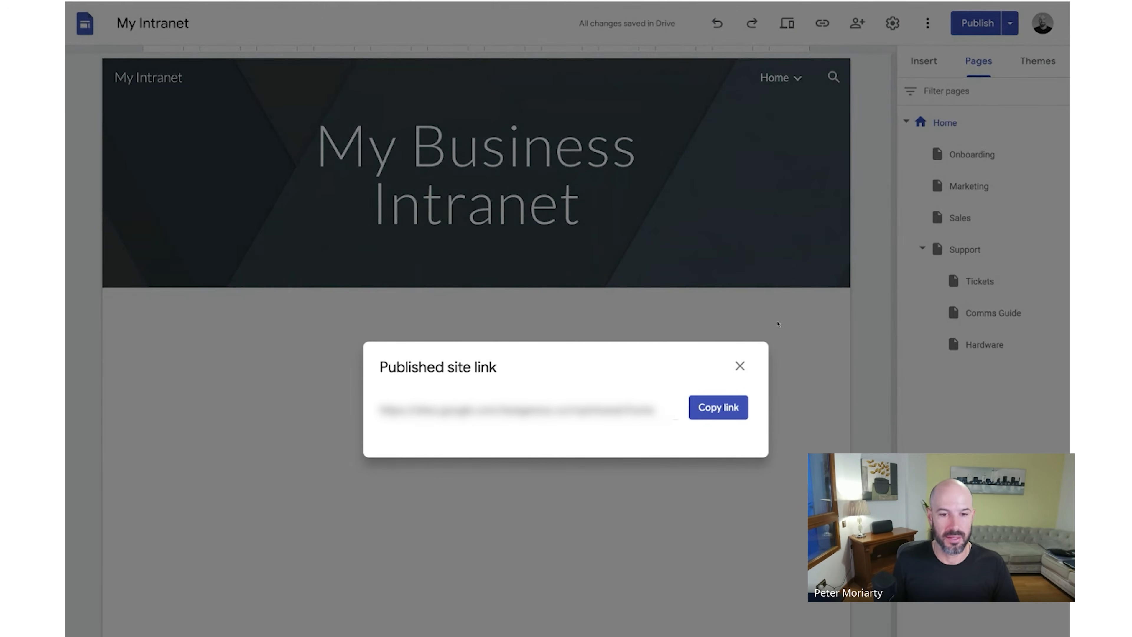
{"action": "left_click", "coordinate": [727, 407]}
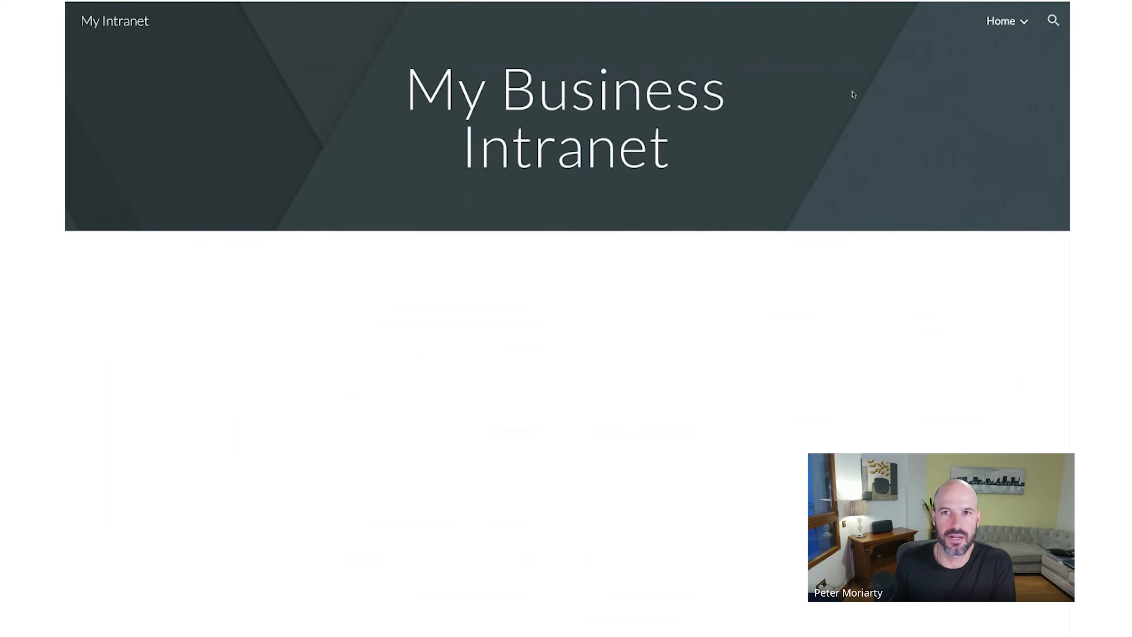
{"action": "mouse_move", "coordinate": [1015, 26]}
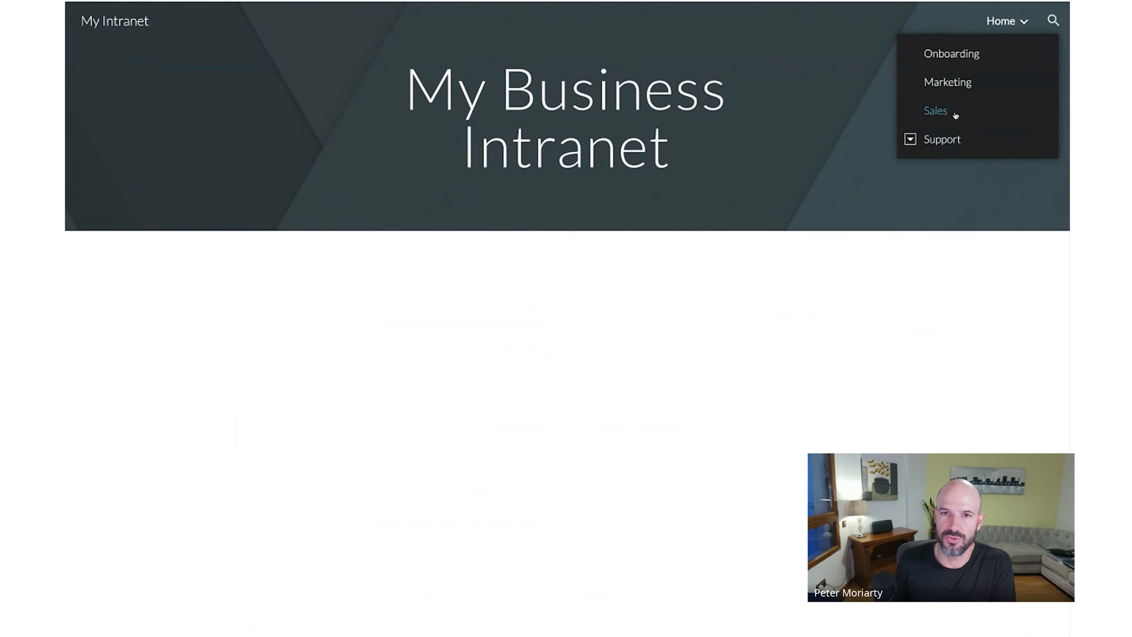
{"action": "left_click", "coordinate": [910, 140]}
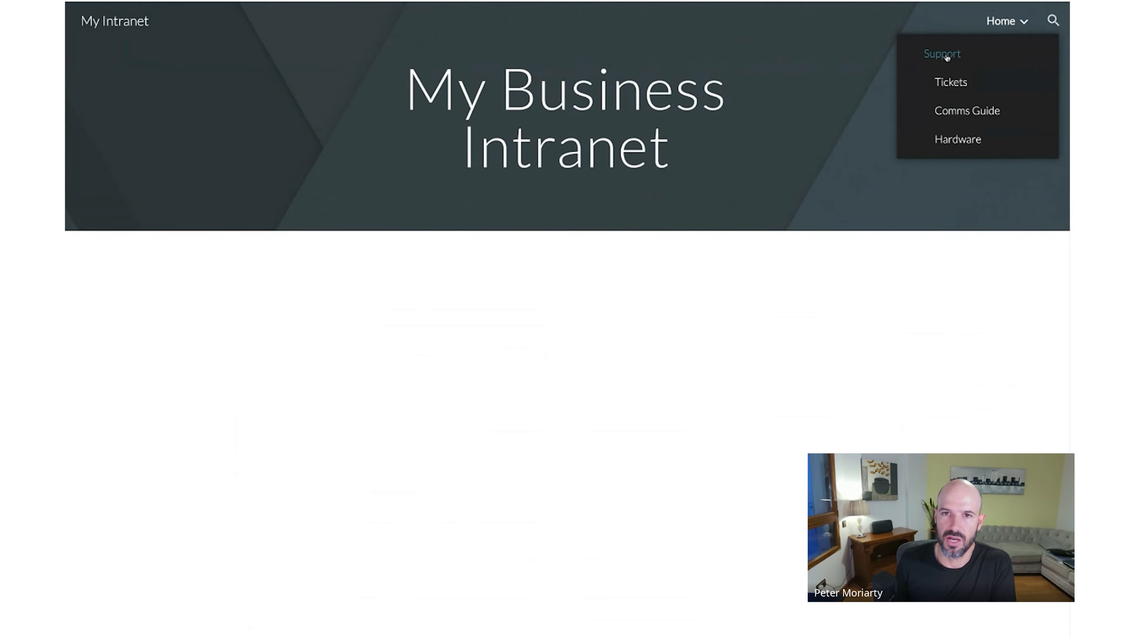
{"action": "left_click", "coordinate": [1007, 22]}
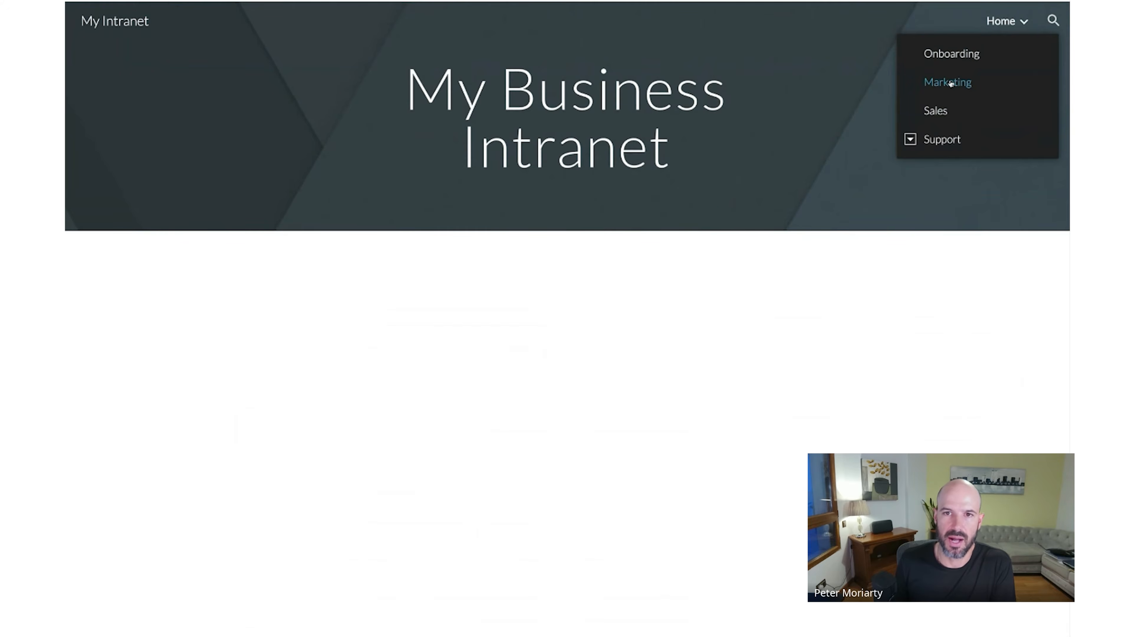
{"action": "left_click", "coordinate": [948, 82]}
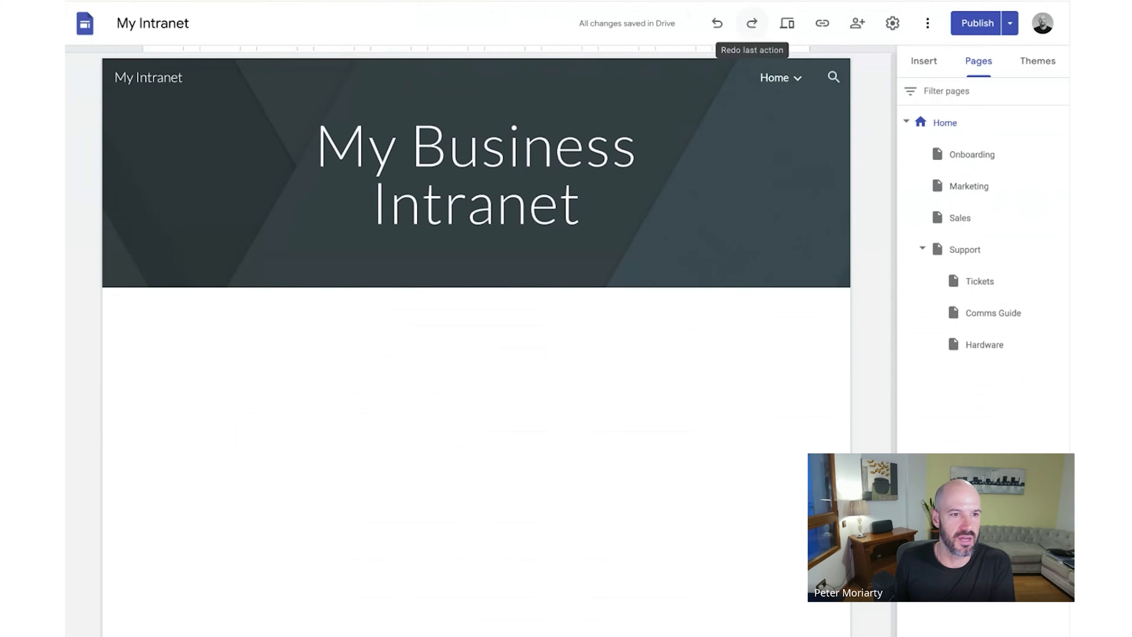
- Change the navigation mode from Top to Side in the site's Navigation settings
{"action": "left_click", "coordinate": [78, 72]}
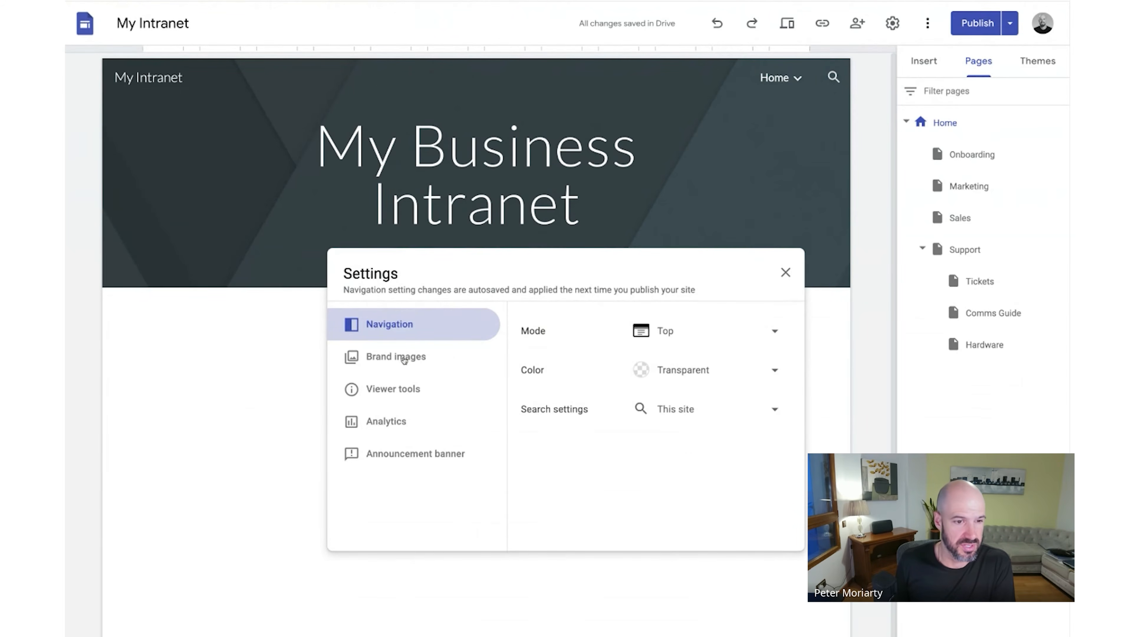
{"action": "left_click", "coordinate": [404, 360]}
{"action": "left_click", "coordinate": [412, 388]}
{"action": "left_click", "coordinate": [392, 324]}
{"action": "left_click", "coordinate": [710, 330]}
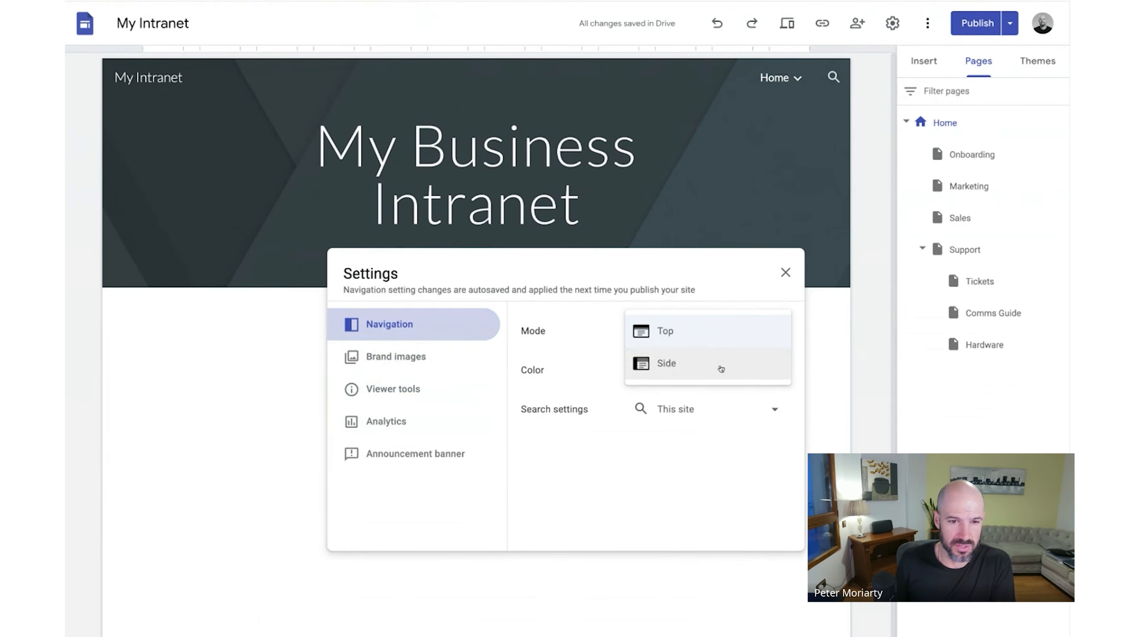
{"action": "left_click", "coordinate": [721, 368]}
{"action": "left_click", "coordinate": [786, 272]}
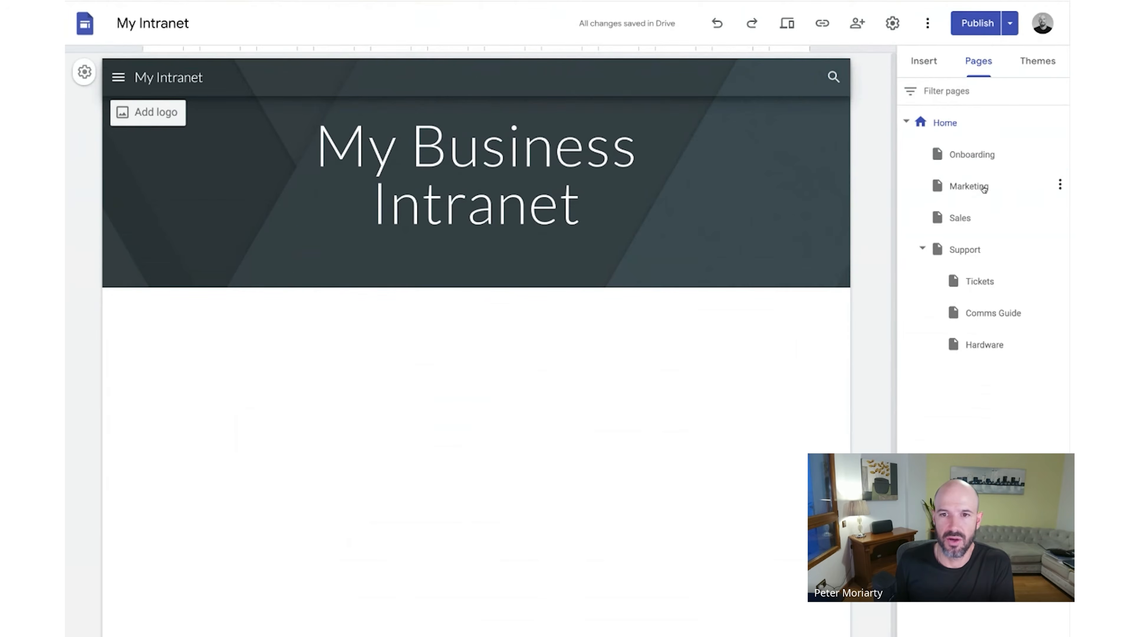
{"action": "left_click", "coordinate": [983, 186]}
- Embed Test Doc from Drive below the Marketing list, sharing it with site viewers, and preview
{"action": "double_click", "coordinate": [360, 472]}
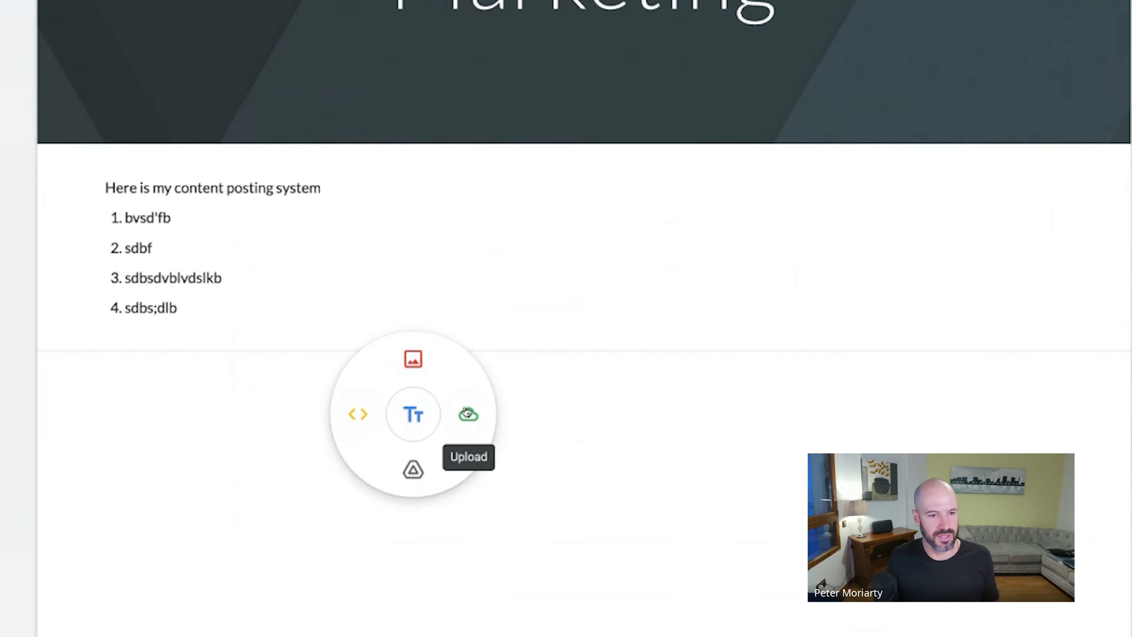
{"action": "left_click", "coordinate": [434, 463]}
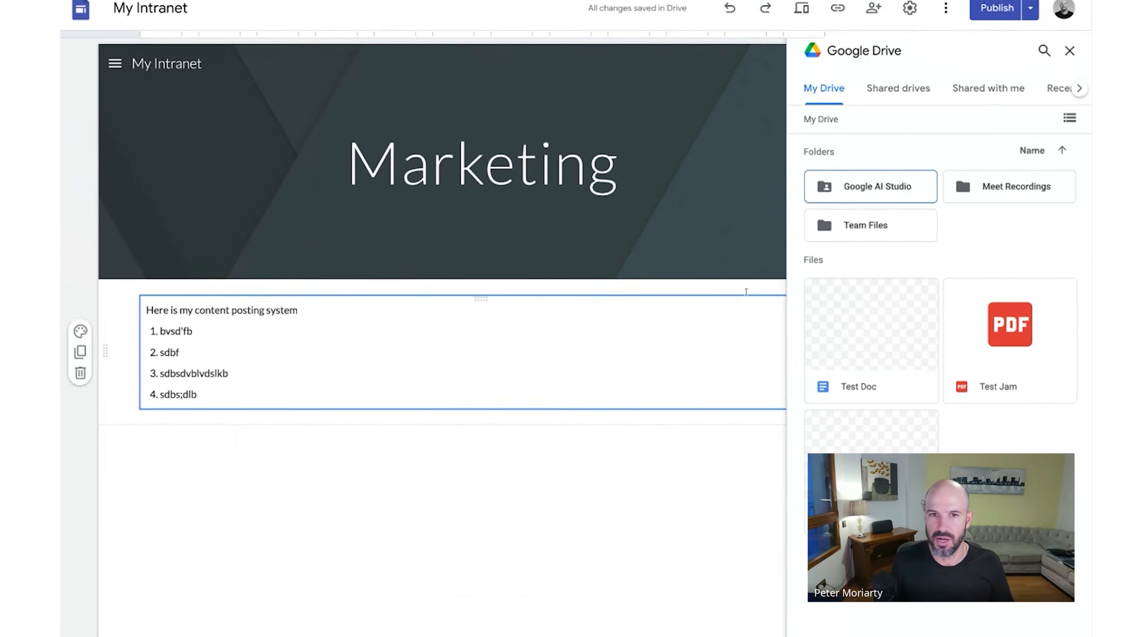
{"action": "left_click", "coordinate": [865, 335]}
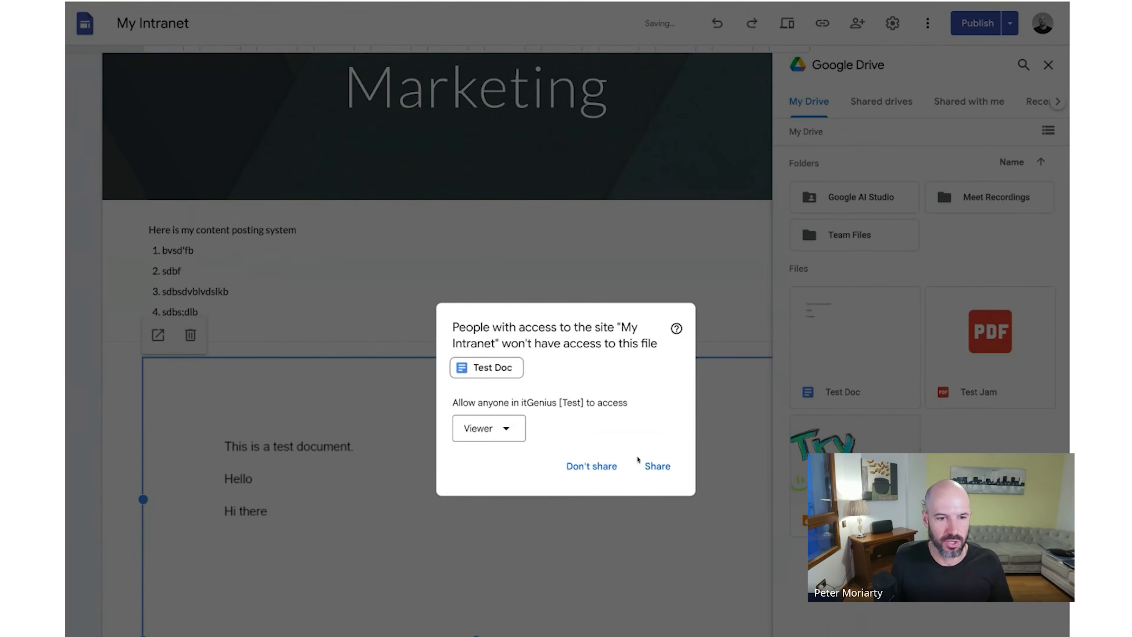
{"action": "left_click", "coordinate": [644, 464]}
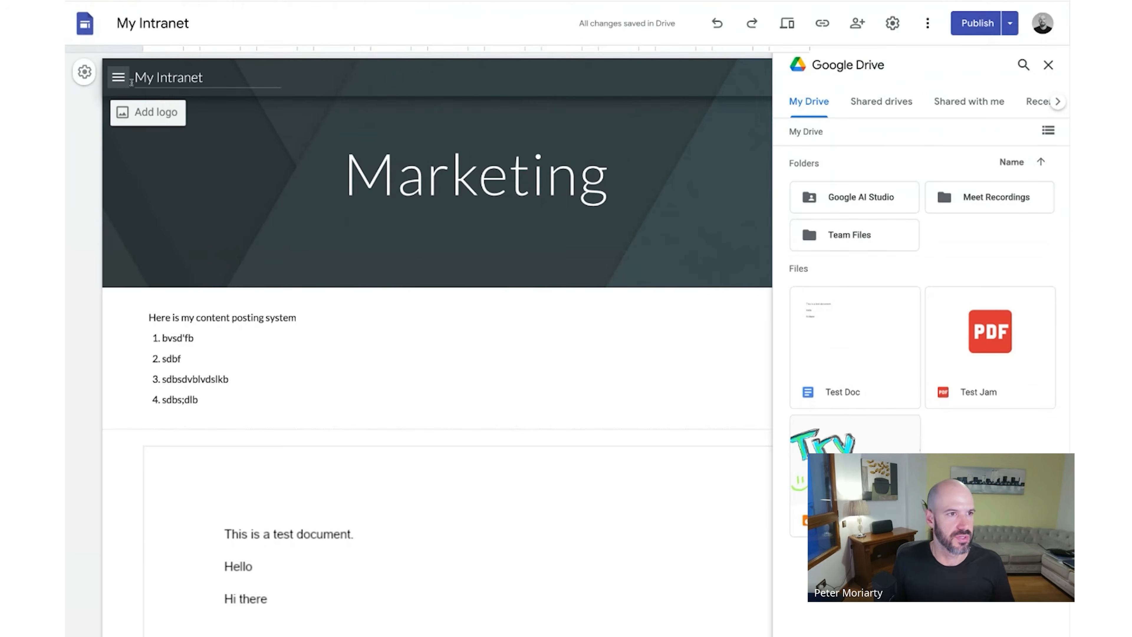
{"action": "left_click", "coordinate": [117, 77]}
{"action": "left_click", "coordinate": [118, 78]}
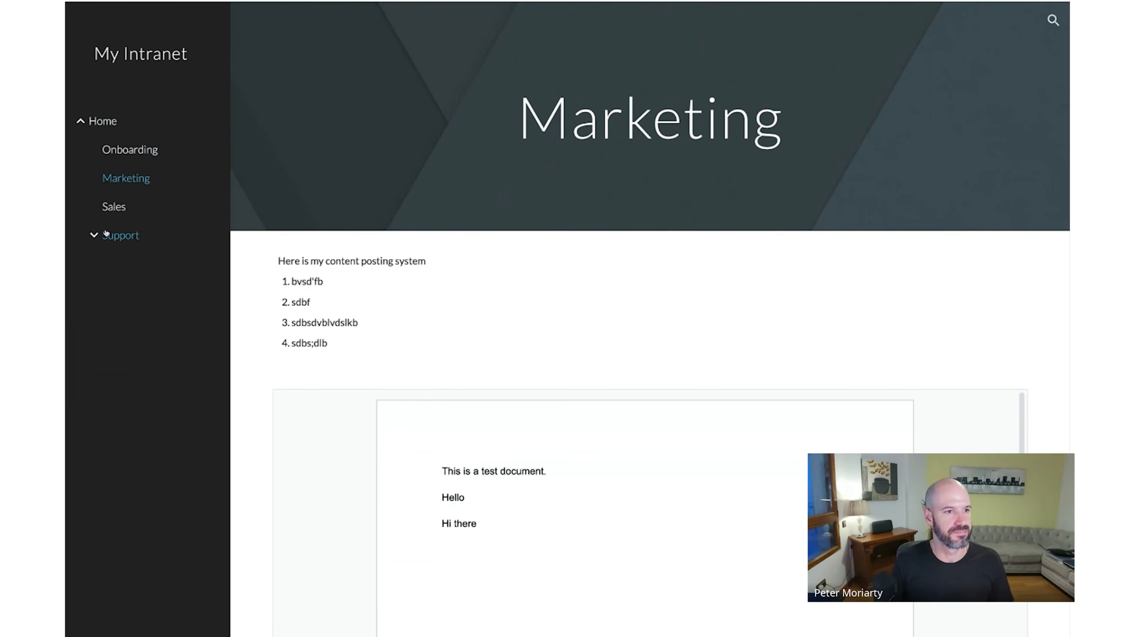
{"action": "left_click", "coordinate": [117, 235]}
{"action": "left_click", "coordinate": [151, 275]}
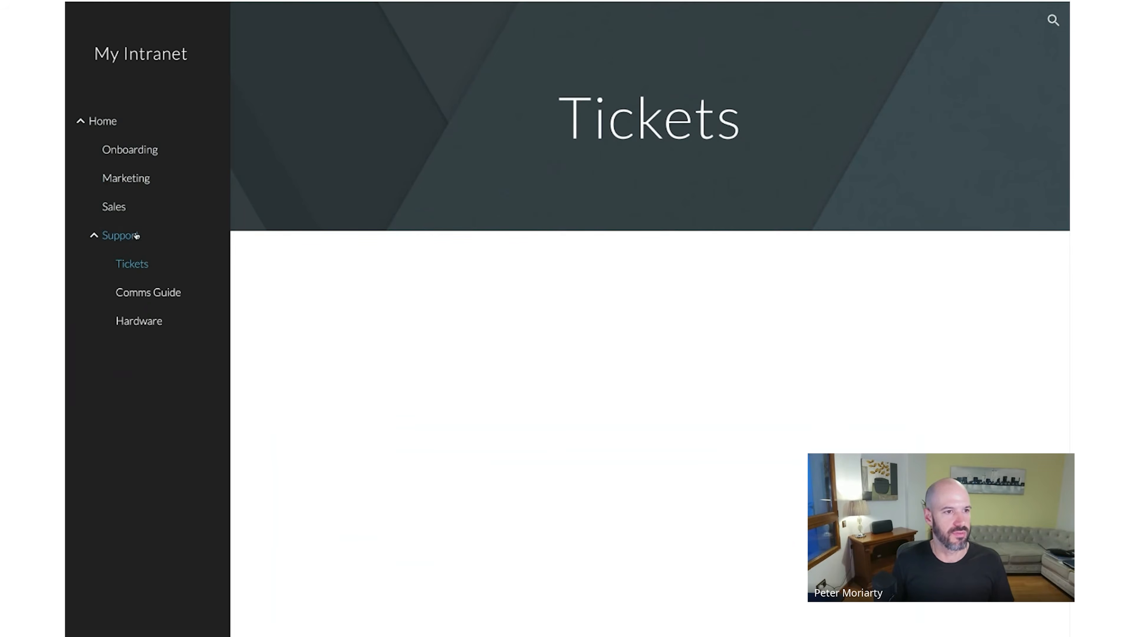
{"action": "left_click", "coordinate": [148, 292]}
{"action": "left_click", "coordinate": [126, 178]}
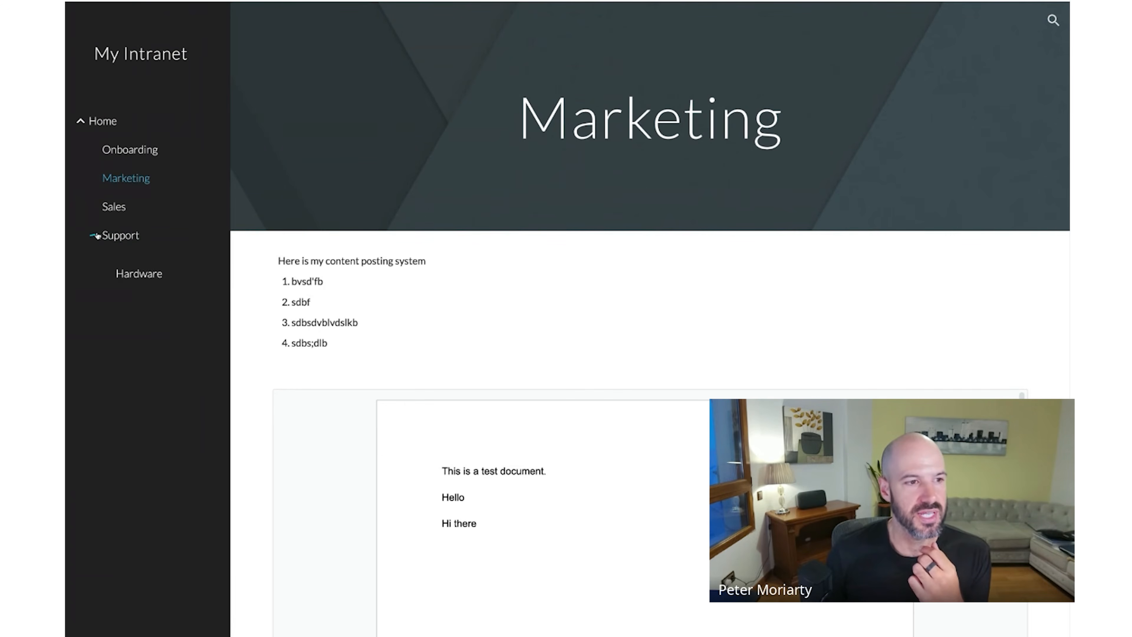
- Expand Support in the side navigation to show Tickets, Comms Guide and Hardware
{"action": "left_click", "coordinate": [95, 236]}
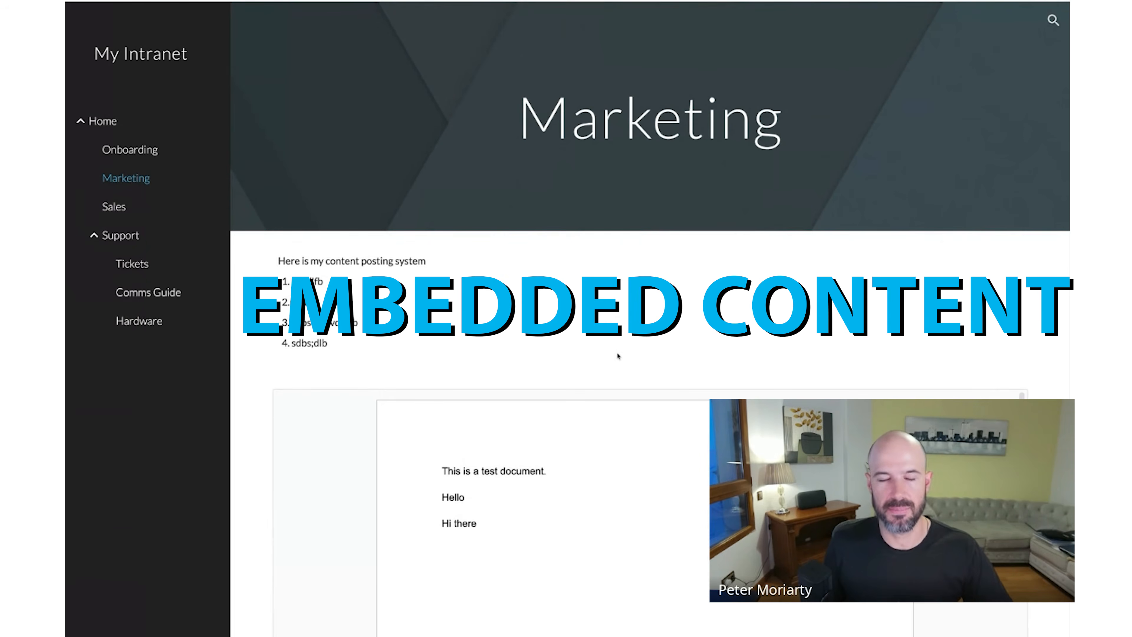
- Select the Marketing page's intro line and list items, then clear the selection
{"action": "left_click_drag", "start_coordinate": [586, 356], "coordinate": [298, 246]}
{"action": "left_click", "coordinate": [370, 282]}
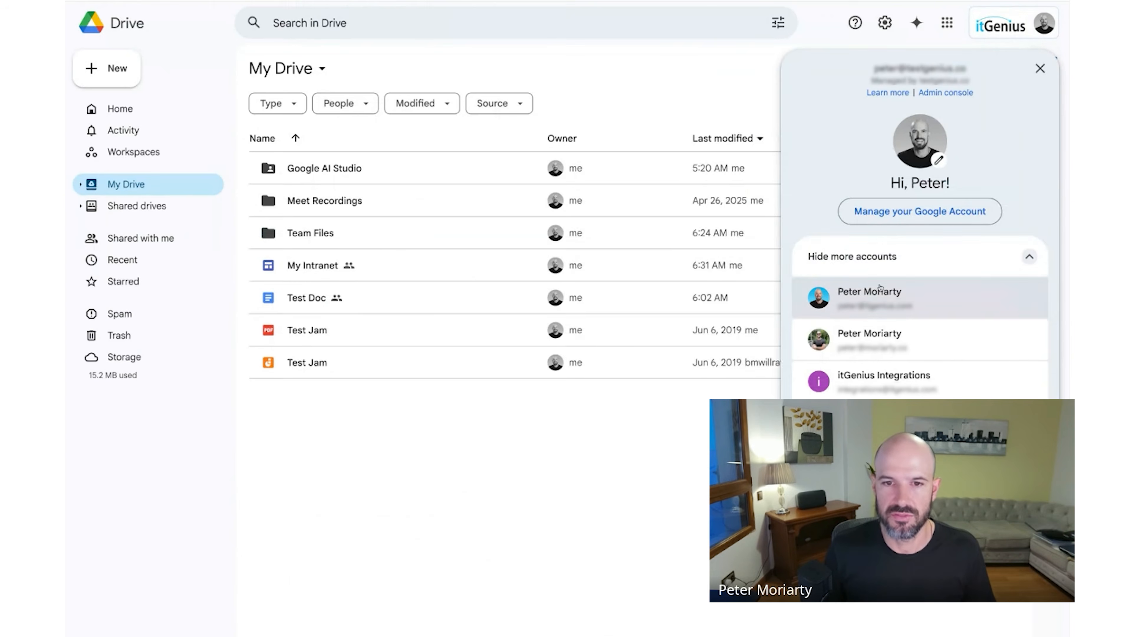
- Switch to the company account, copy the ITG Geniusnet site's published link and open it
{"action": "left_click", "coordinate": [880, 288]}
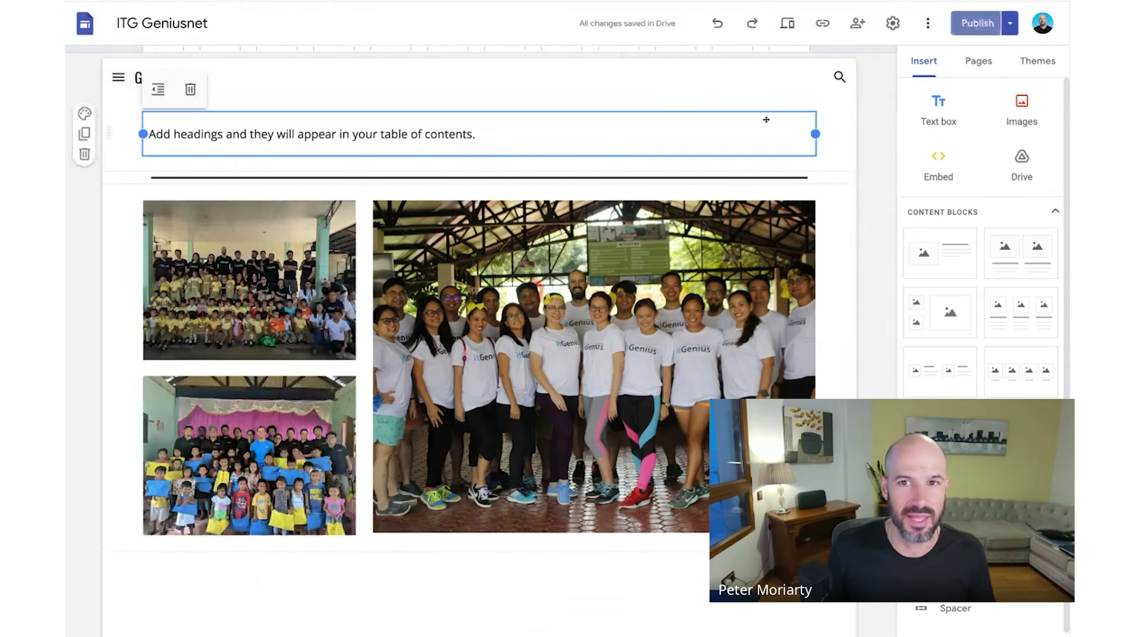
{"action": "left_click", "coordinate": [826, 27]}
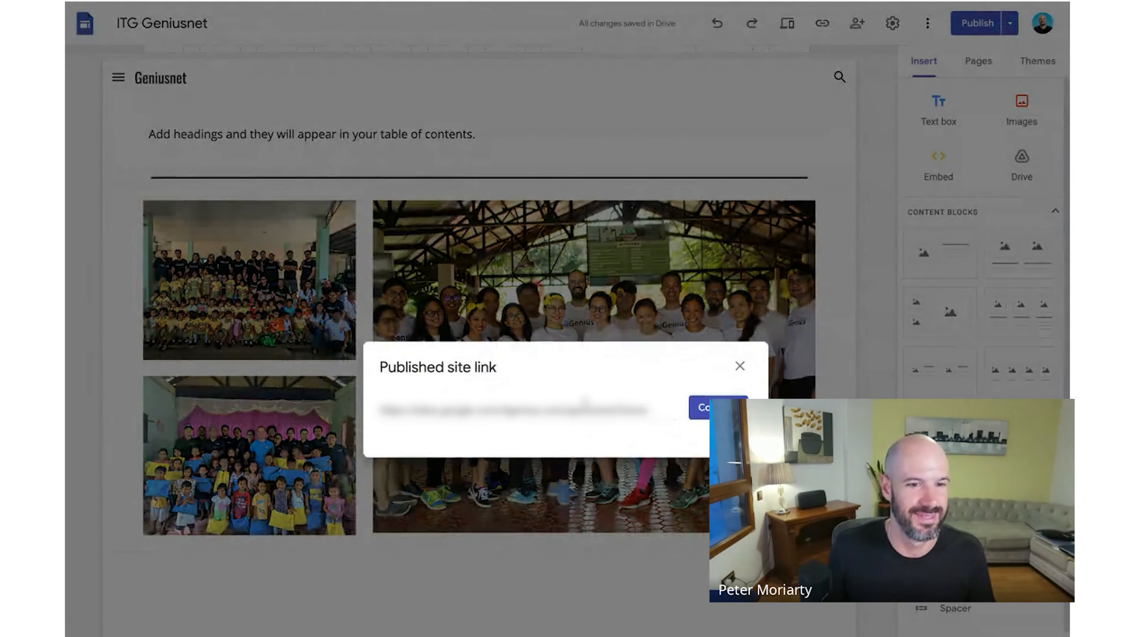
{"action": "left_click", "coordinate": [703, 407]}
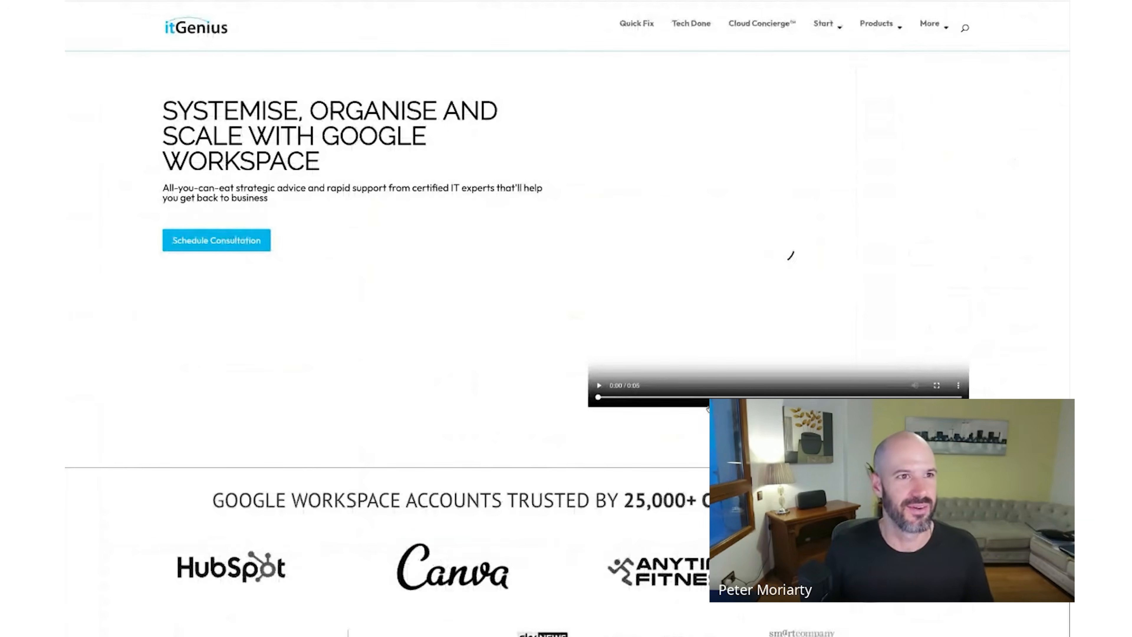
{"action": "left_click", "coordinate": [647, 384]}
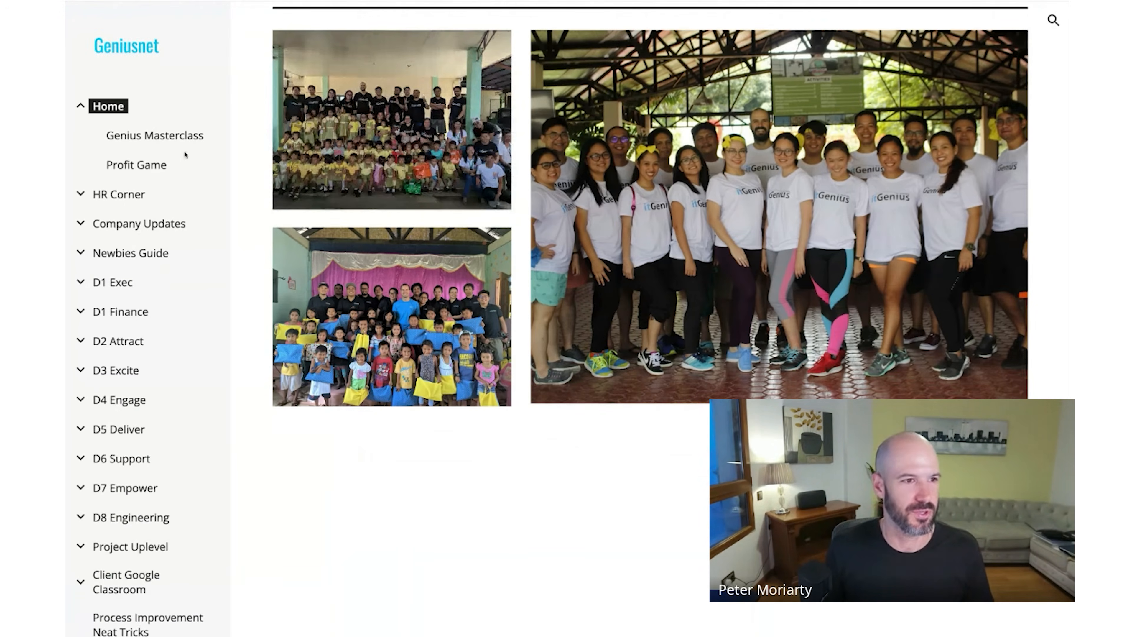
- Expand Newbies Guide and browse its main page and the Your First Week page
{"action": "left_click", "coordinate": [82, 252]}
{"action": "left_click", "coordinate": [143, 253]}
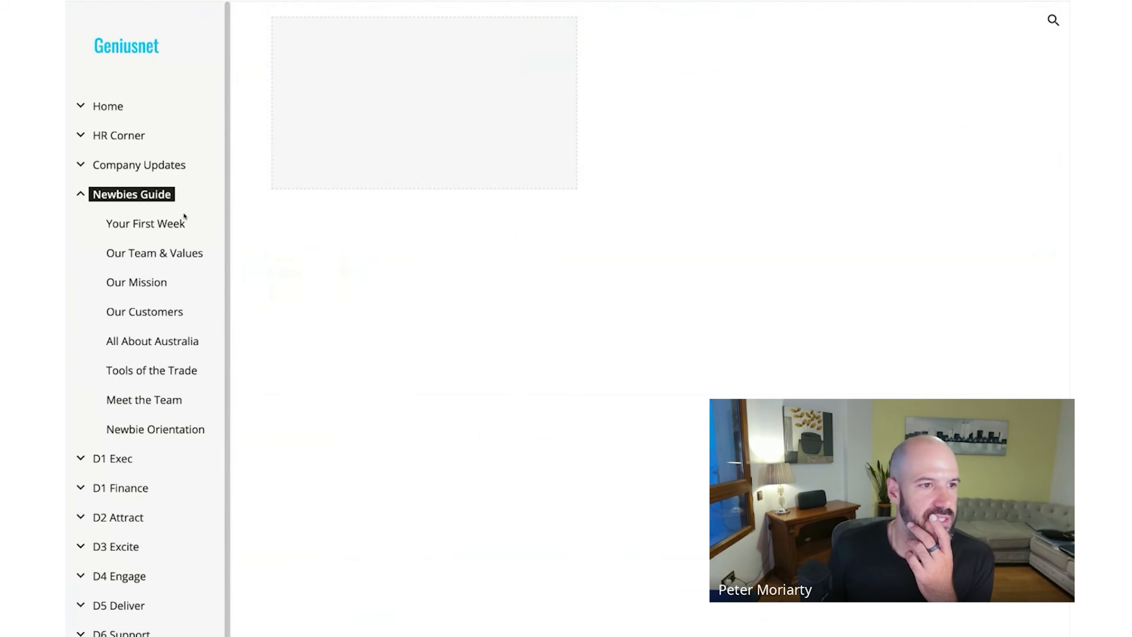
{"action": "left_click", "coordinate": [173, 224]}
{"action": "scroll", "coordinate": [646, 313], "scroll_direction": "down", "scroll_amount": 10}
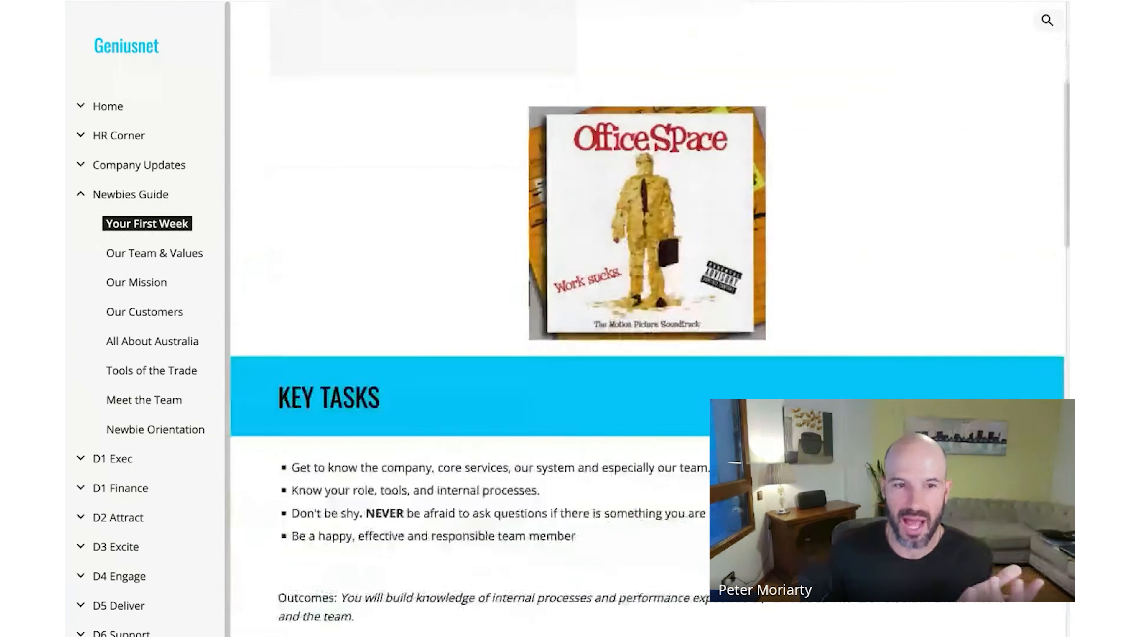
{"action": "scroll", "coordinate": [647, 312], "scroll_direction": "down", "scroll_amount": 20}
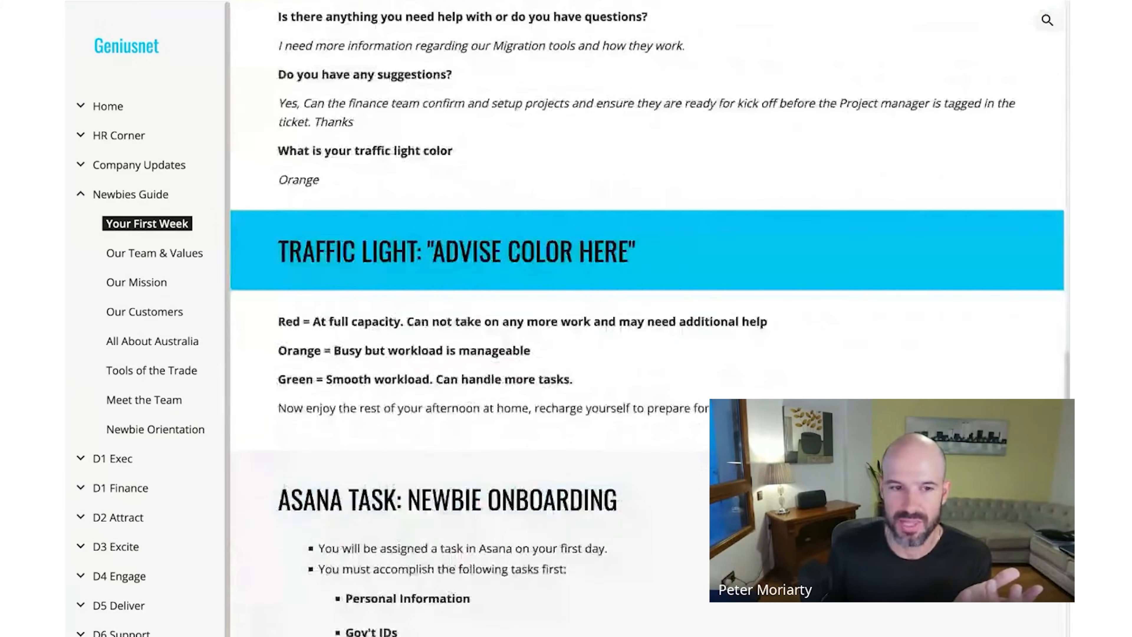
{"action": "scroll", "coordinate": [646, 312], "scroll_direction": "down", "scroll_amount": 10}
- Open the Our Team & Values page and scroll through its content
{"action": "left_click", "coordinate": [155, 252]}
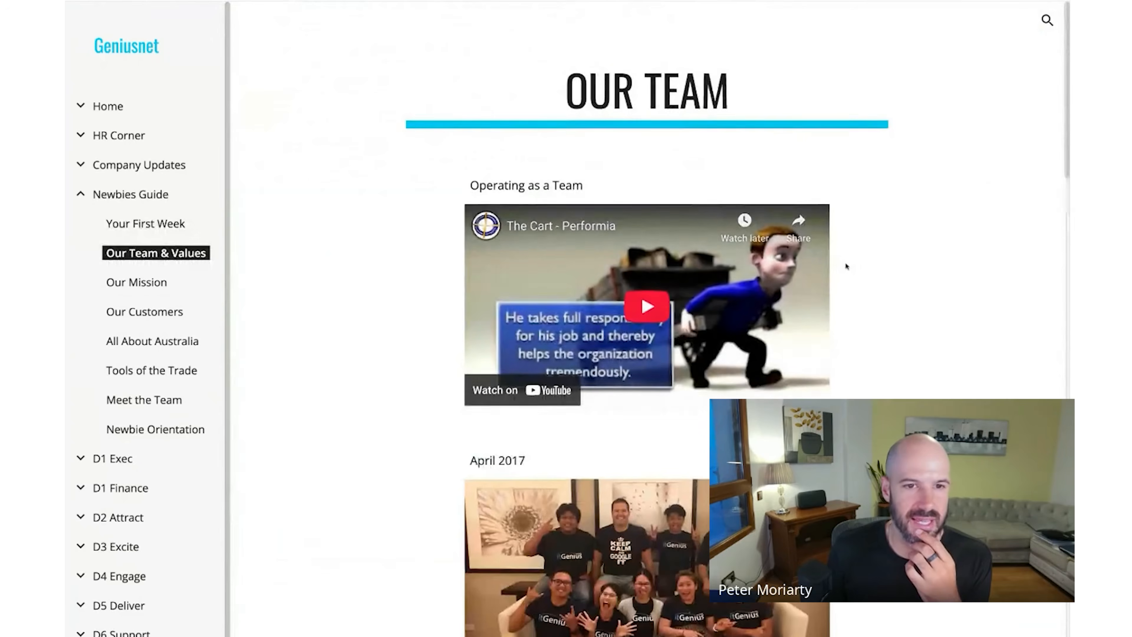
{"action": "scroll", "coordinate": [847, 266], "scroll_direction": "down", "scroll_amount": 15}
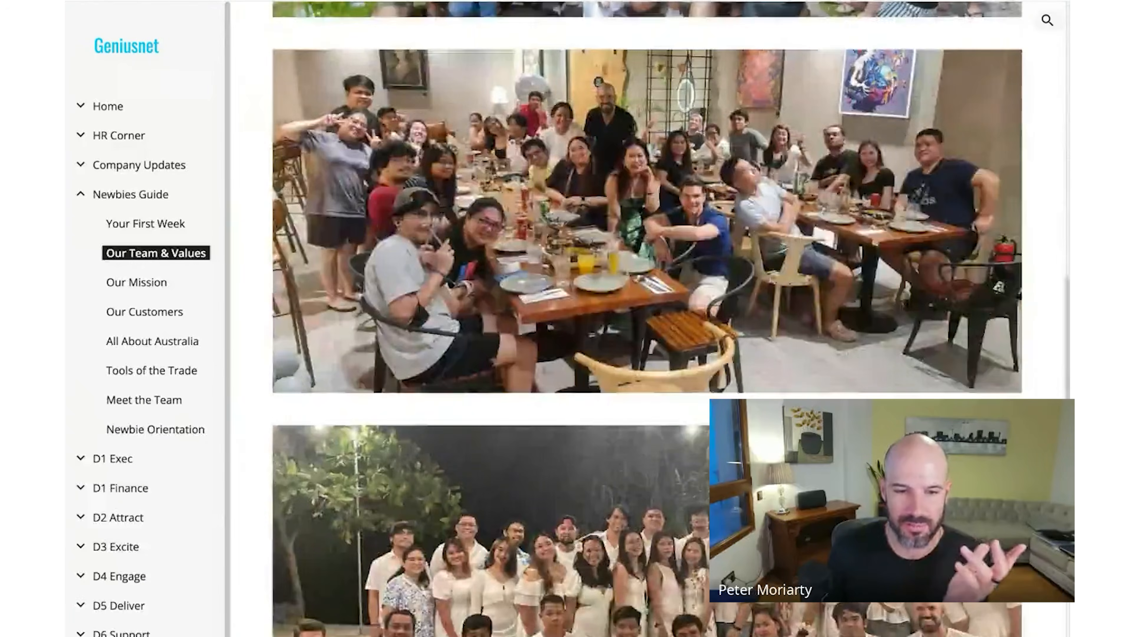
{"action": "scroll", "coordinate": [646, 312], "scroll_direction": "down", "scroll_amount": 15}
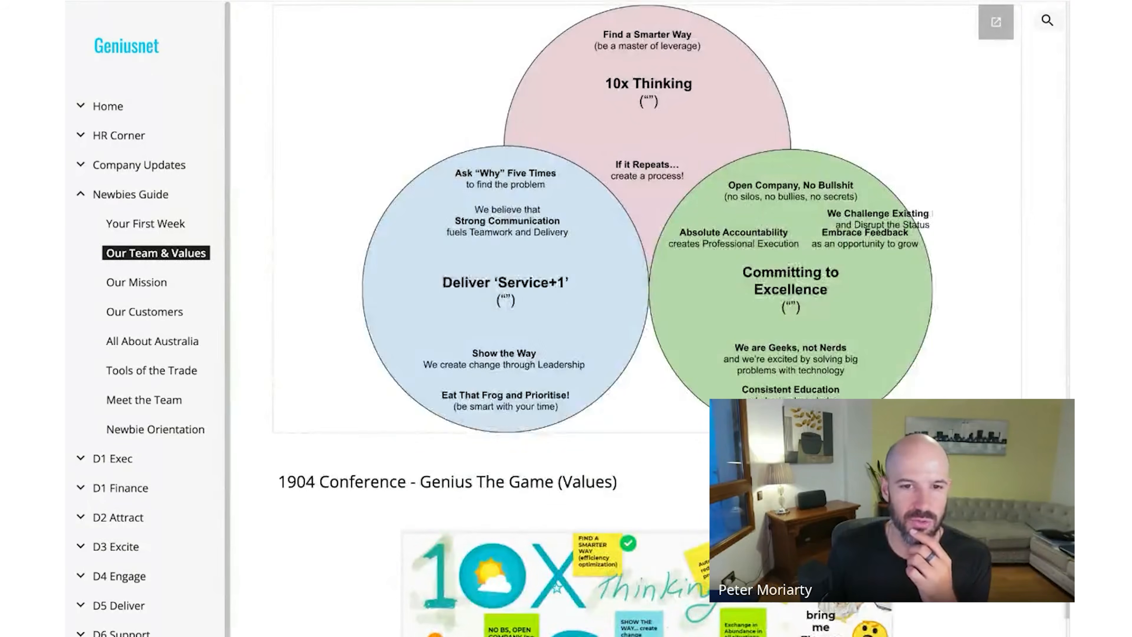
{"action": "scroll", "coordinate": [687, 287], "scroll_direction": "up", "scroll_amount": 4}
{"action": "scroll", "coordinate": [686, 287], "scroll_direction": "down", "scroll_amount": 9}
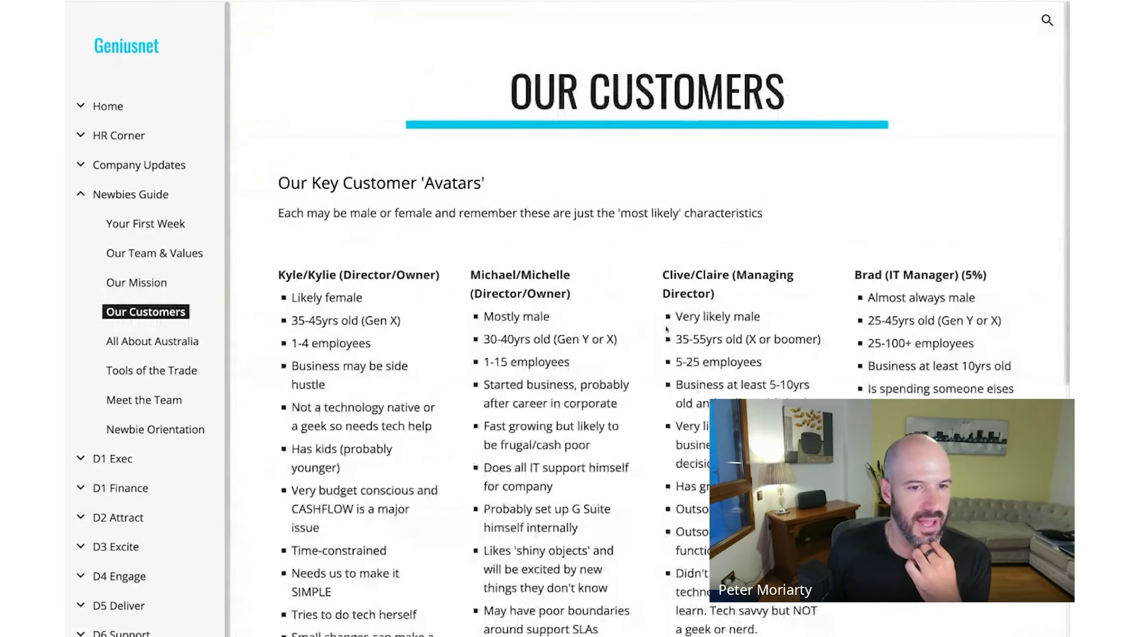
{"action": "scroll", "coordinate": [667, 329], "scroll_direction": "down", "scroll_amount": 15}
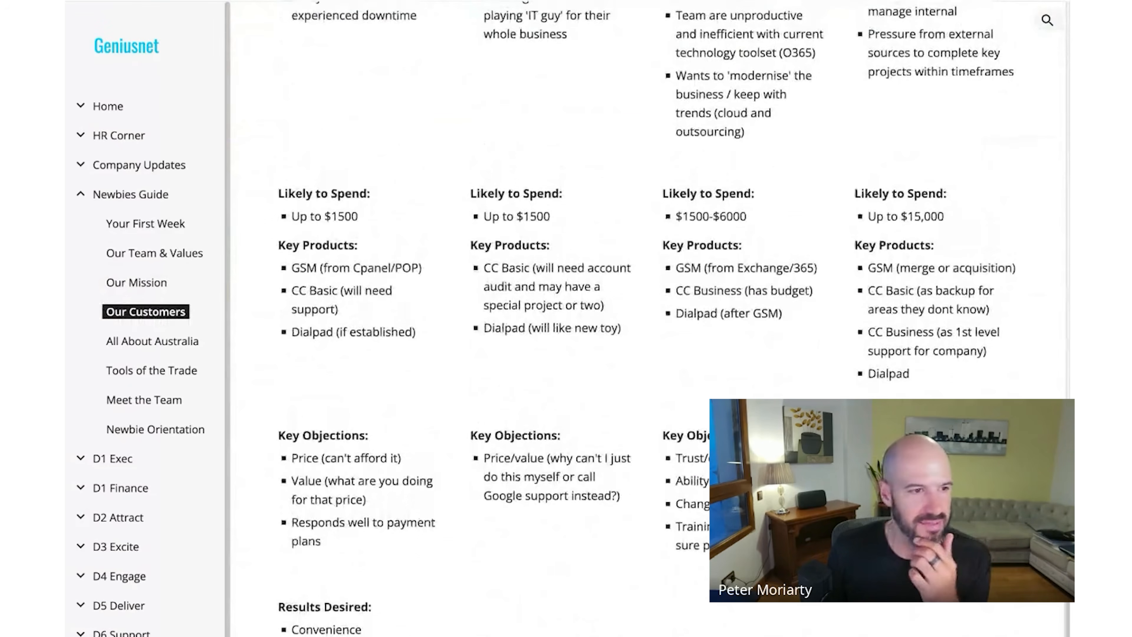
{"action": "scroll", "coordinate": [327, 359], "scroll_direction": "up", "scroll_amount": 1}
- Open Meet the Team and scroll through the staff profile cards down to the Empower team
{"action": "left_click", "coordinate": [136, 400]}
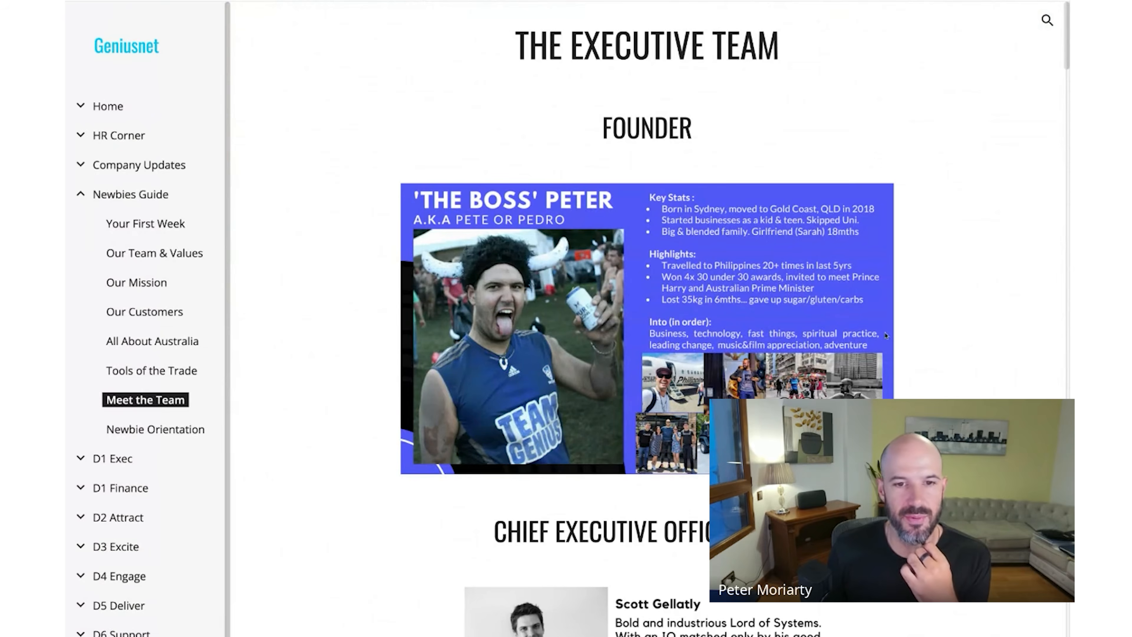
{"action": "scroll", "coordinate": [926, 303], "scroll_direction": "down", "scroll_amount": 3}
{"action": "scroll", "coordinate": [926, 297], "scroll_direction": "down", "scroll_amount": 2}
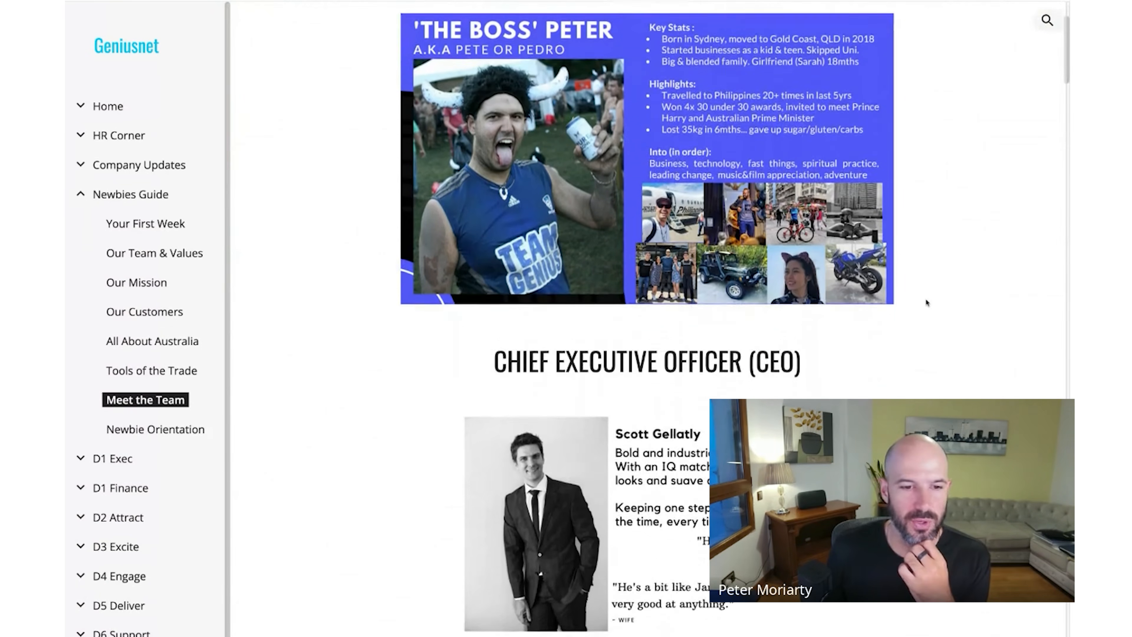
{"action": "scroll", "coordinate": [919, 255], "scroll_direction": "down", "scroll_amount": 20}
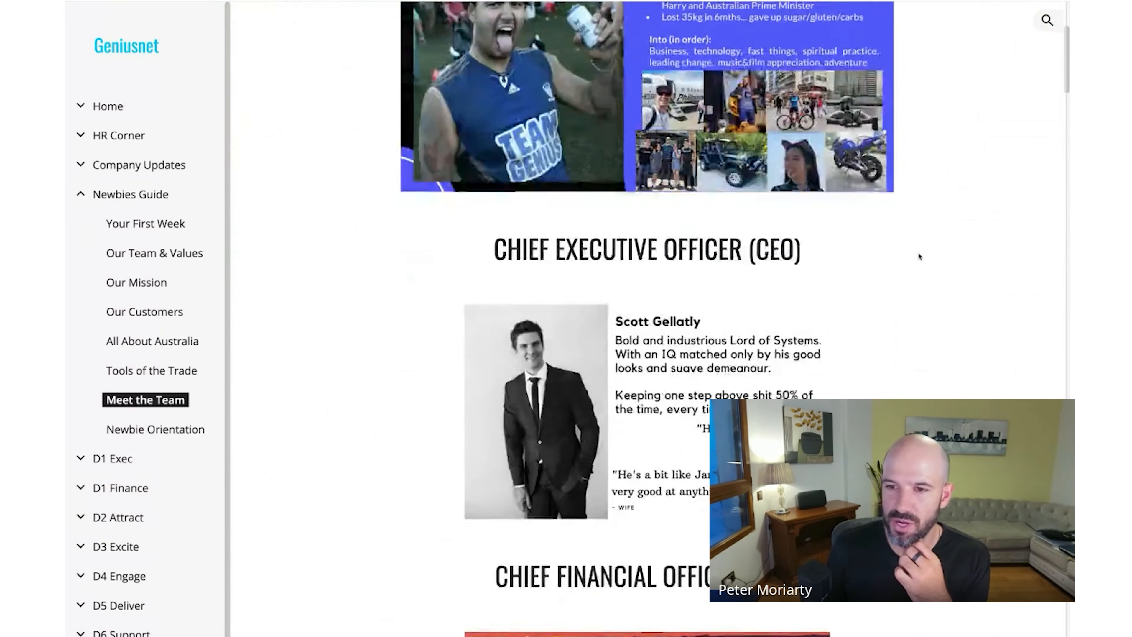
{"action": "scroll", "coordinate": [920, 255], "scroll_direction": "down", "scroll_amount": 20}
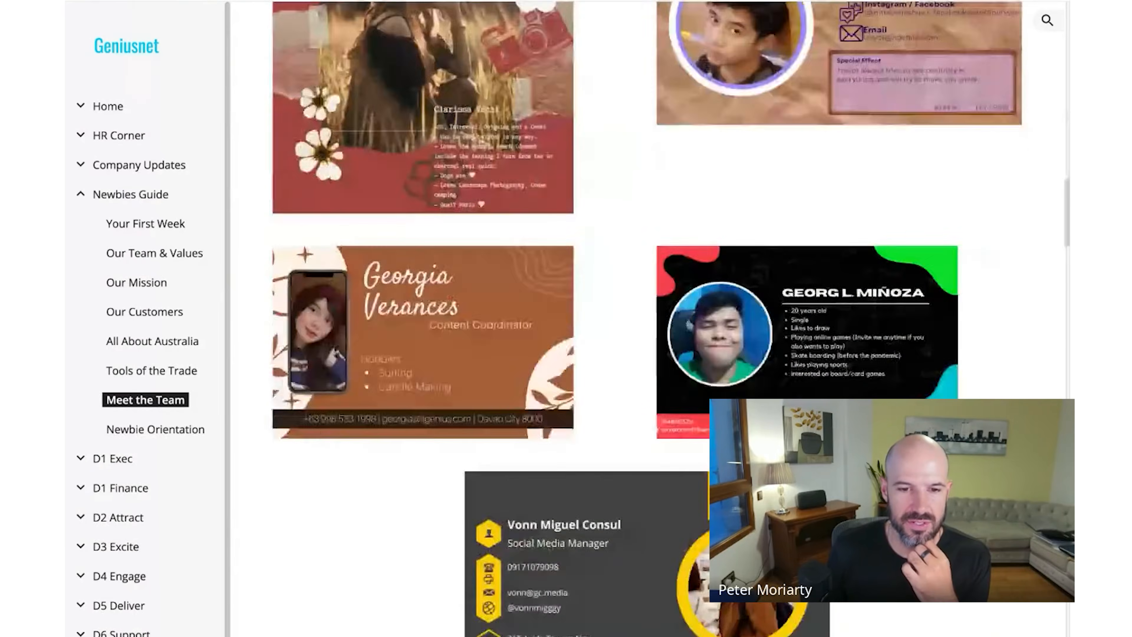
{"action": "scroll", "coordinate": [855, 264], "scroll_direction": "down", "scroll_amount": 20}
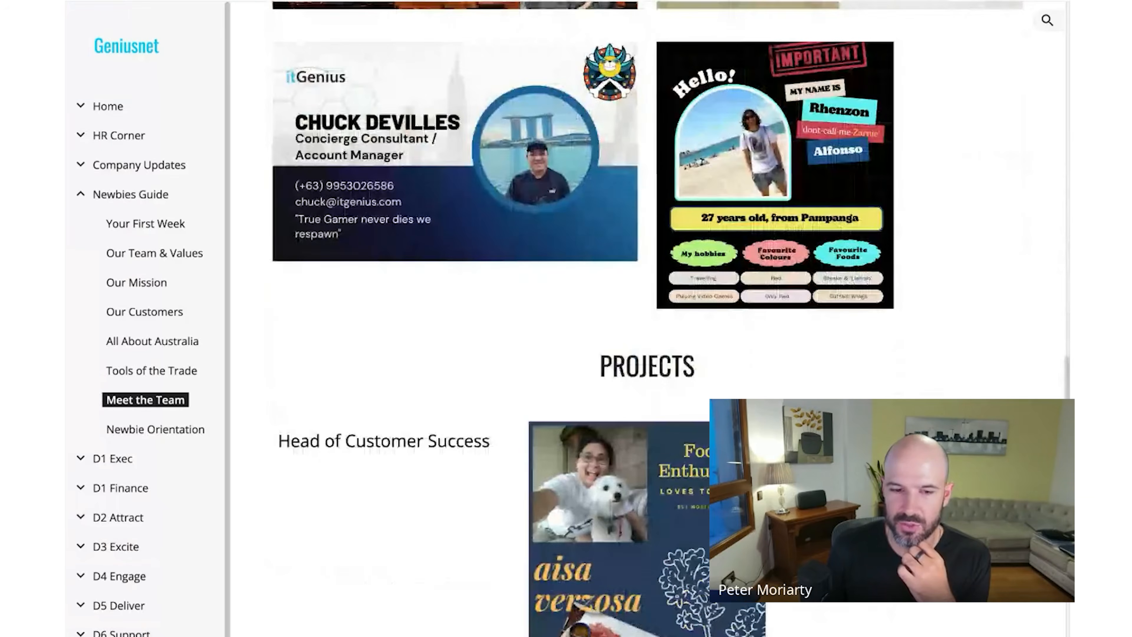
{"action": "scroll", "coordinate": [646, 313], "scroll_direction": "down", "scroll_amount": 15}
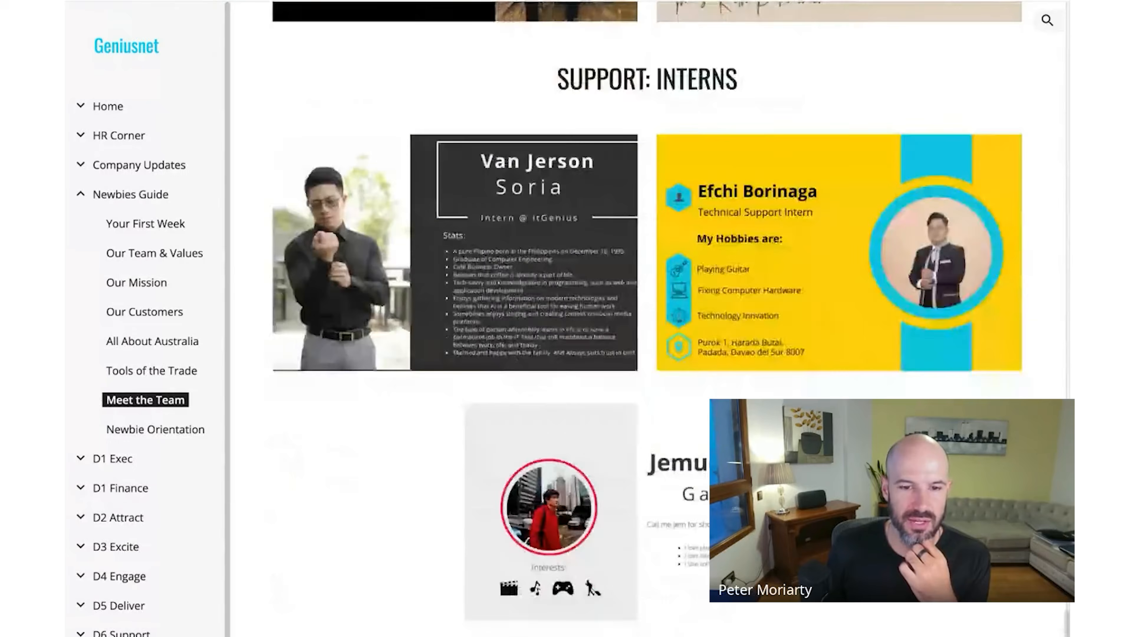
{"action": "scroll", "coordinate": [646, 319], "scroll_direction": "down", "scroll_amount": 12}
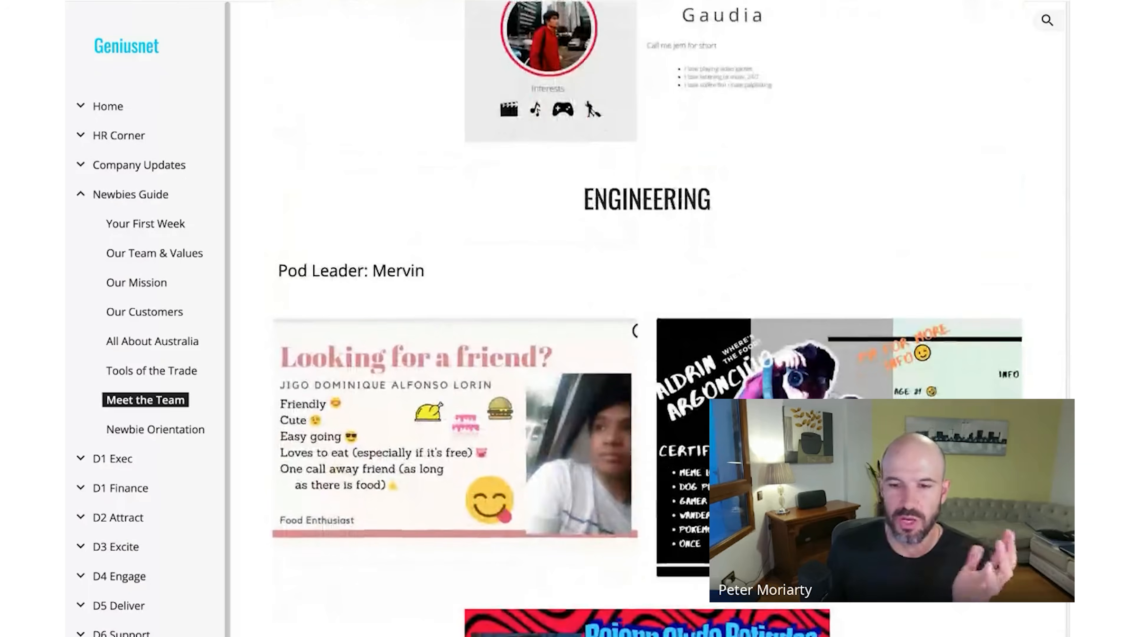